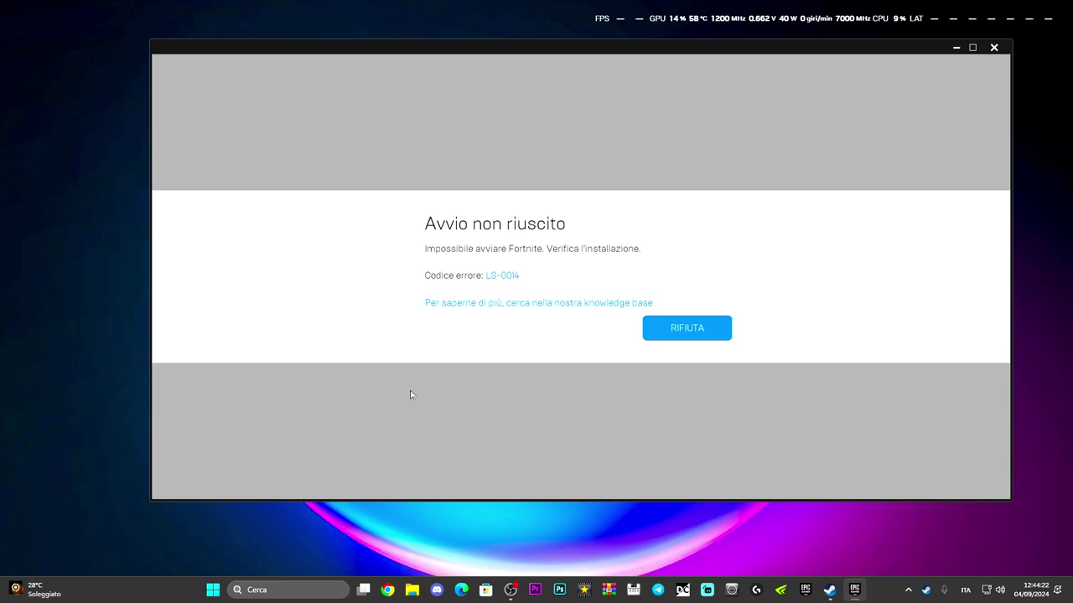
- Dismiss the failed-launch error and open the %appdata% folder through the Esegui (Run) dialog
click(674, 341)
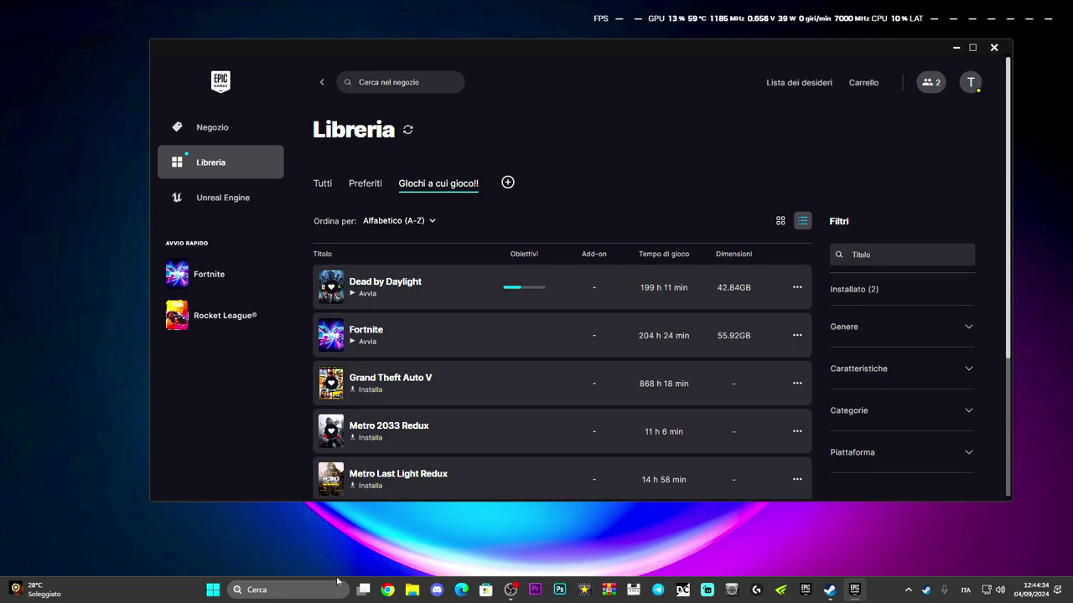
click(284, 589)
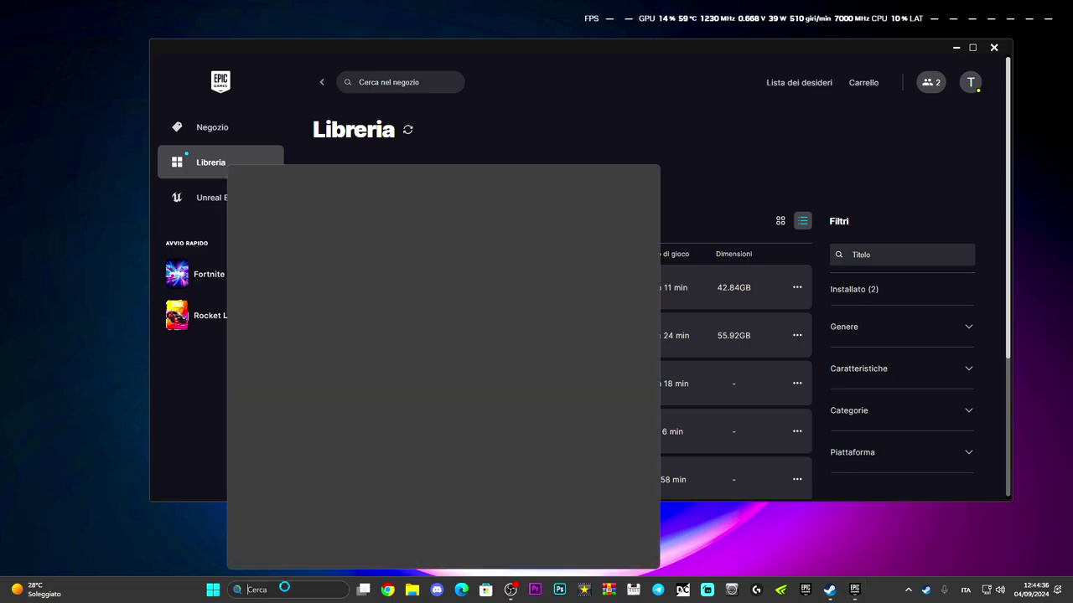
text(esegui)
click(306, 239)
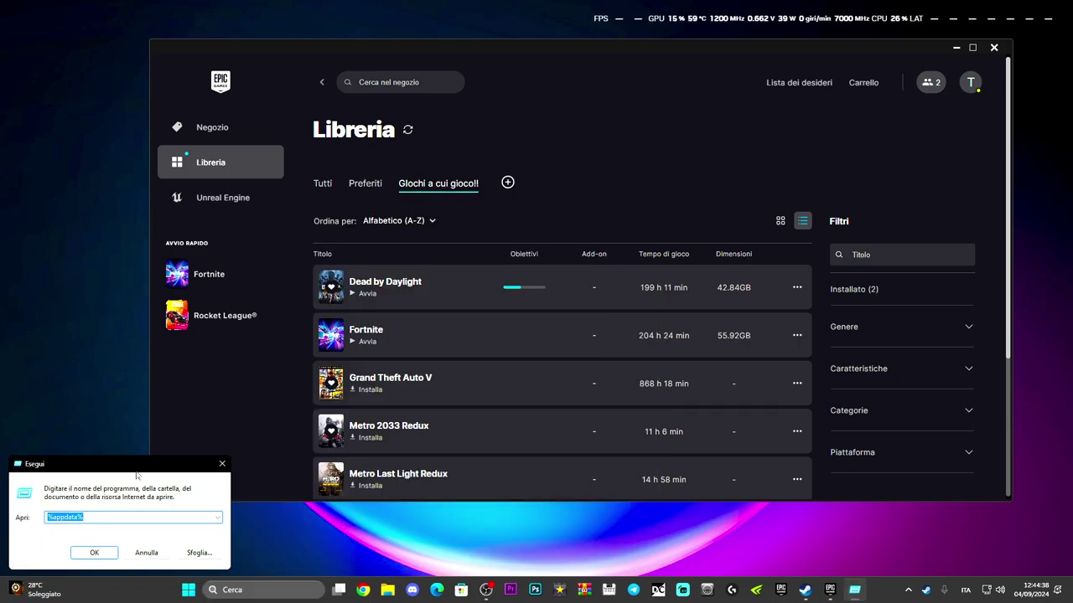
drag(136, 480, 495, 348)
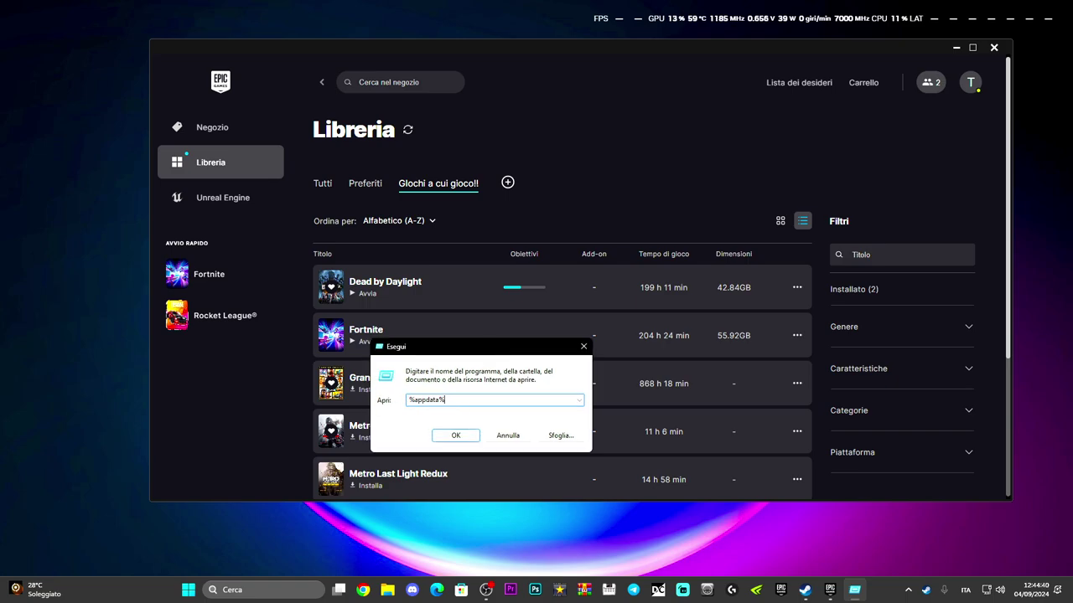
click(408, 401)
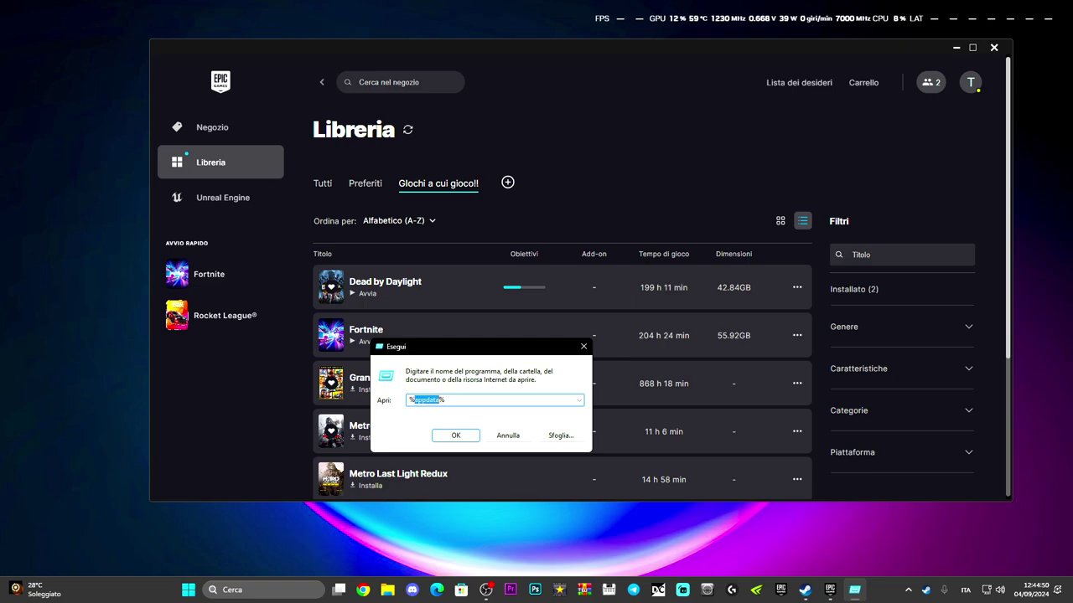
click(445, 435)
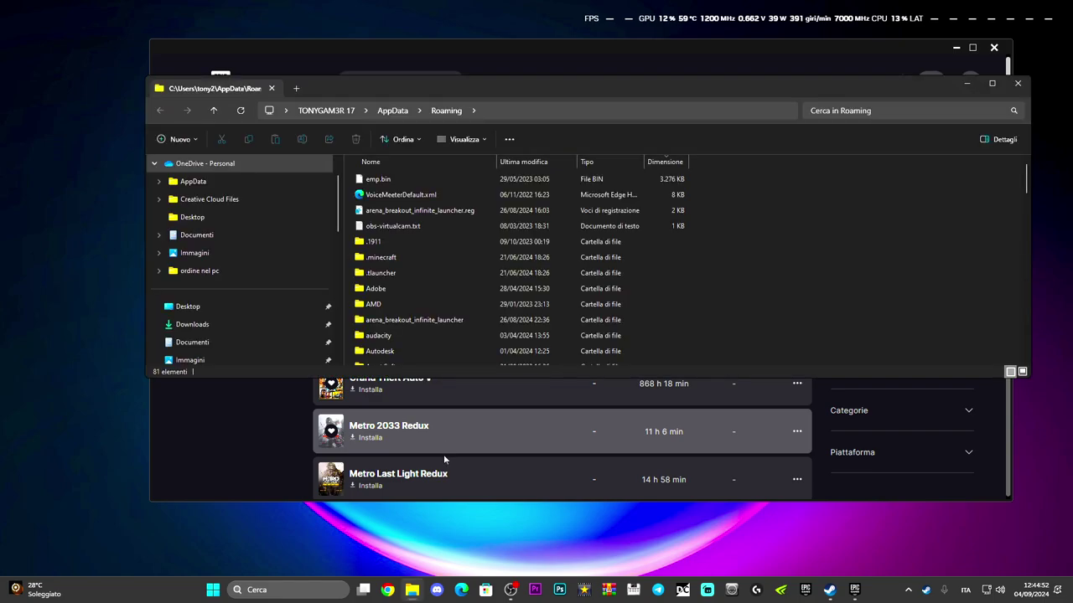
- Browse to the Local folder inside AppData and locate the FortniteGame and EpicGamesLauncher folders
click(392, 110)
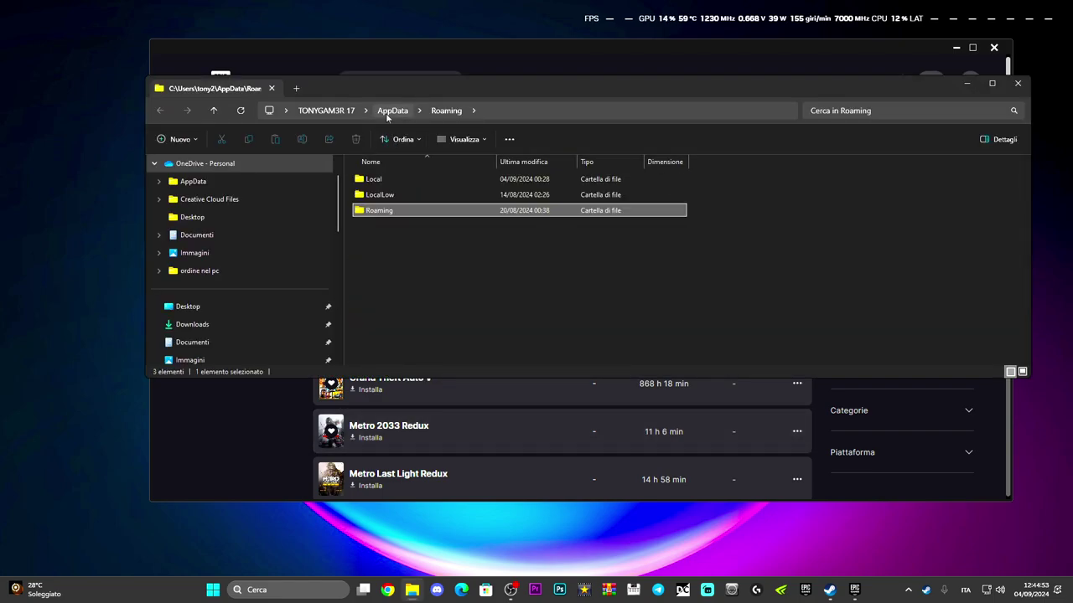
double_click(389, 177)
scroll(477, 295, down, 3)
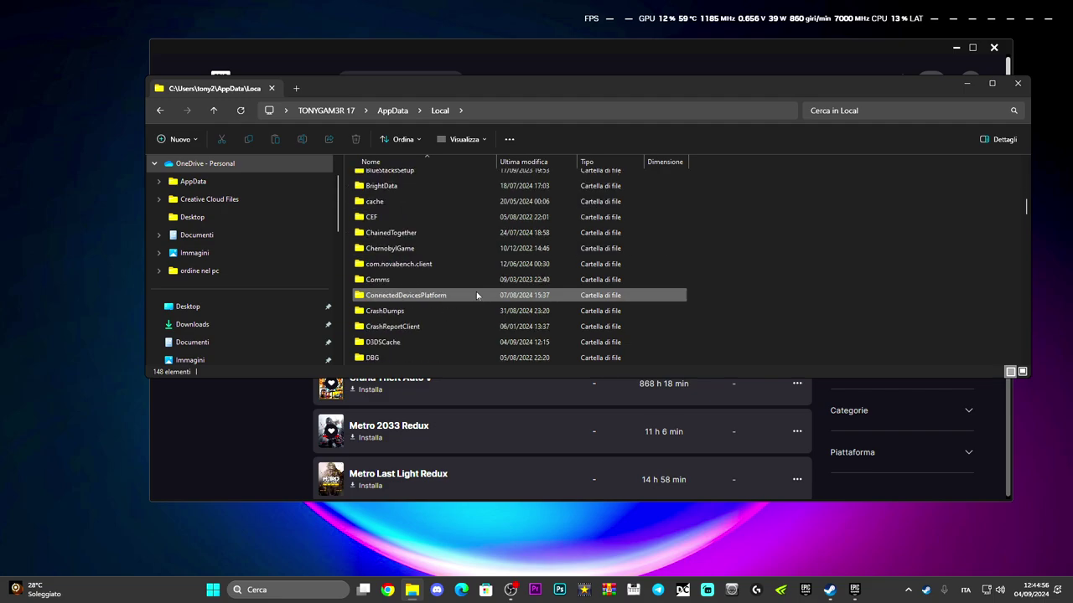
scroll(477, 295, down, 15)
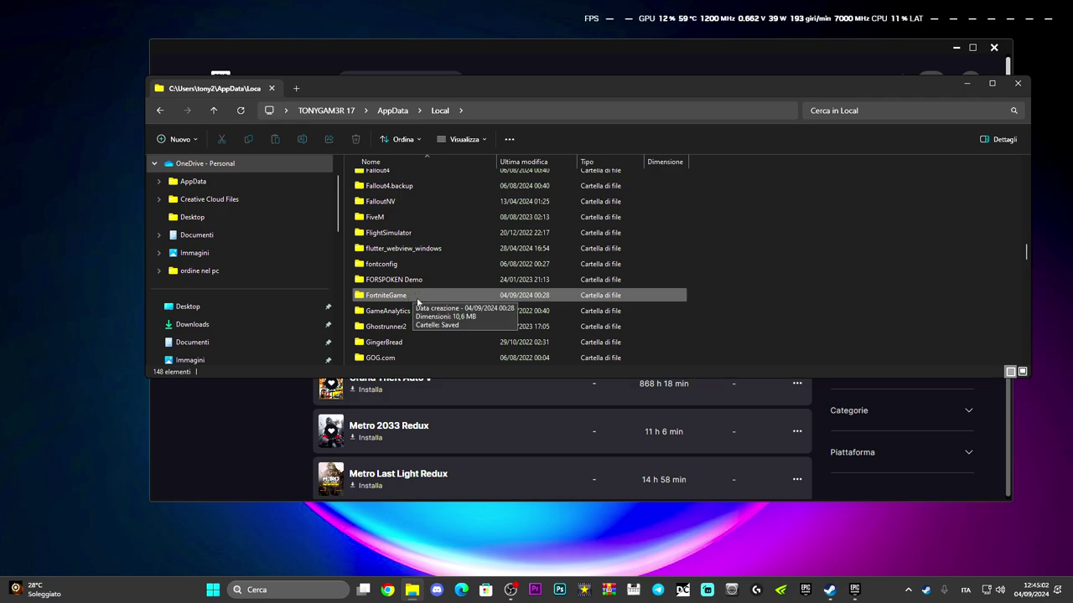
scroll(435, 294, down, 3)
scroll(435, 295, up, 6)
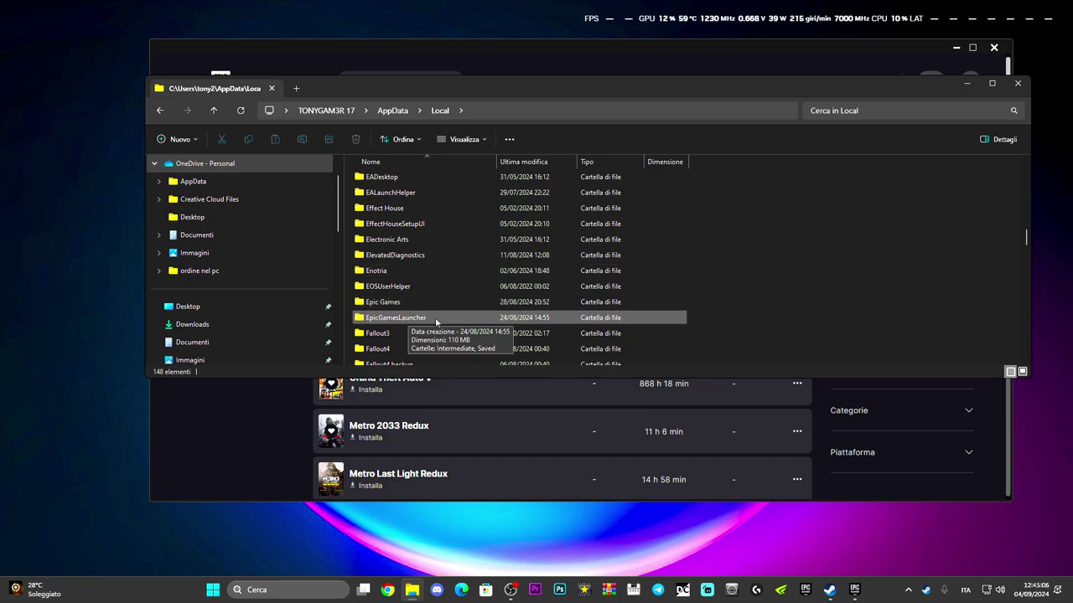
- View the exit options of the Epic Games Launcher's background icon without choosing any
drag(616, 83, 506, 106)
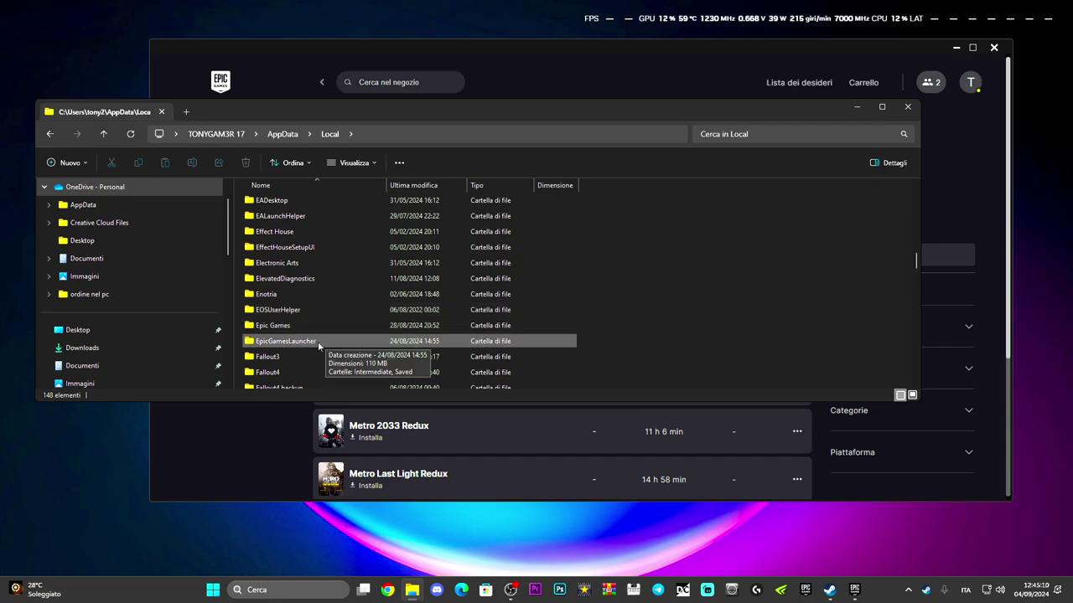
click(908, 590)
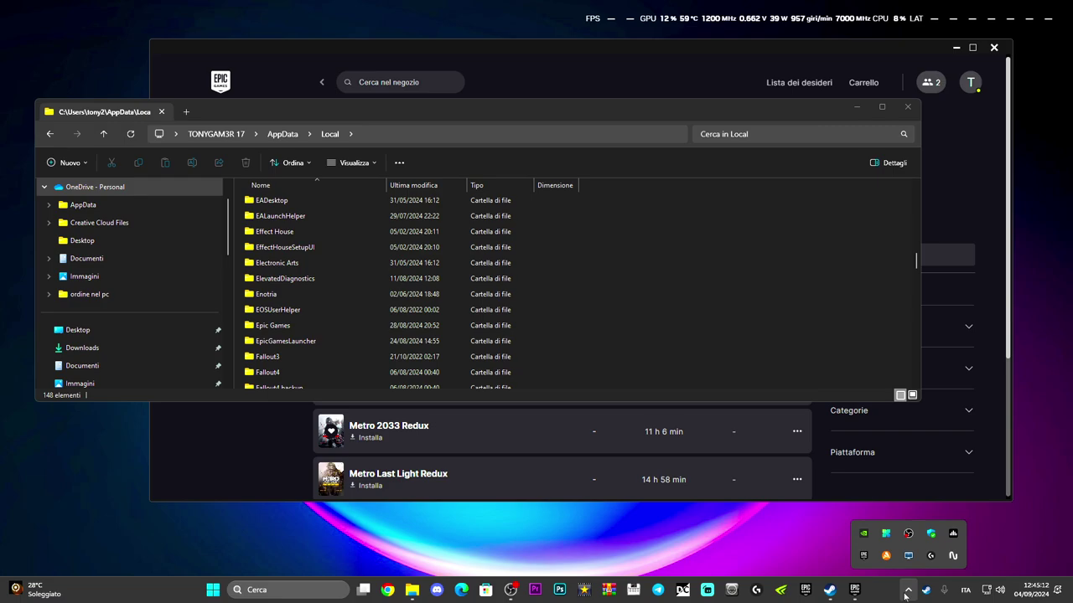
right_click(862, 554)
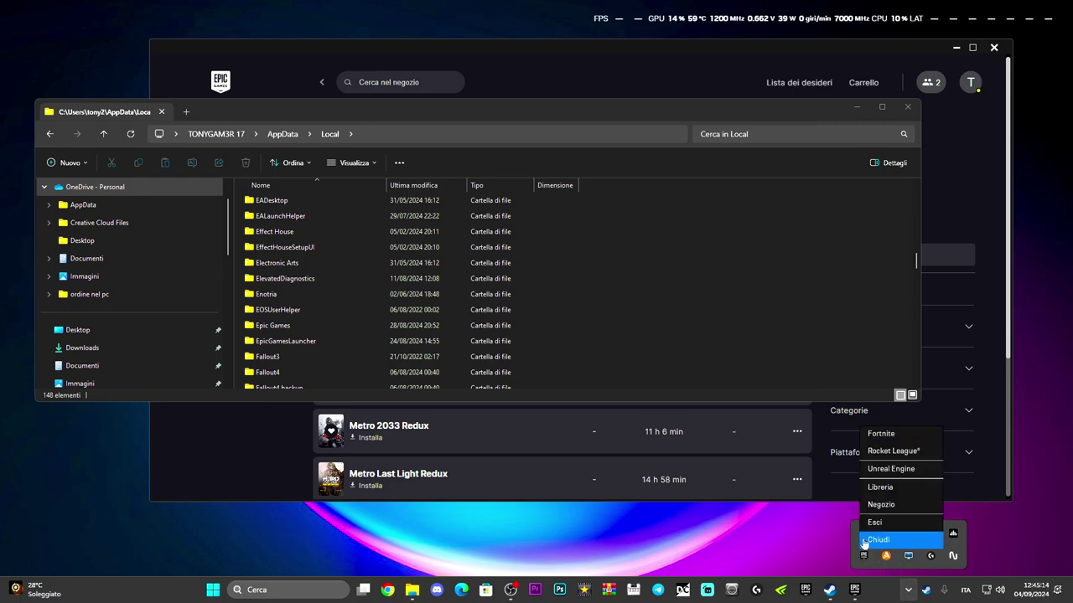
click(842, 549)
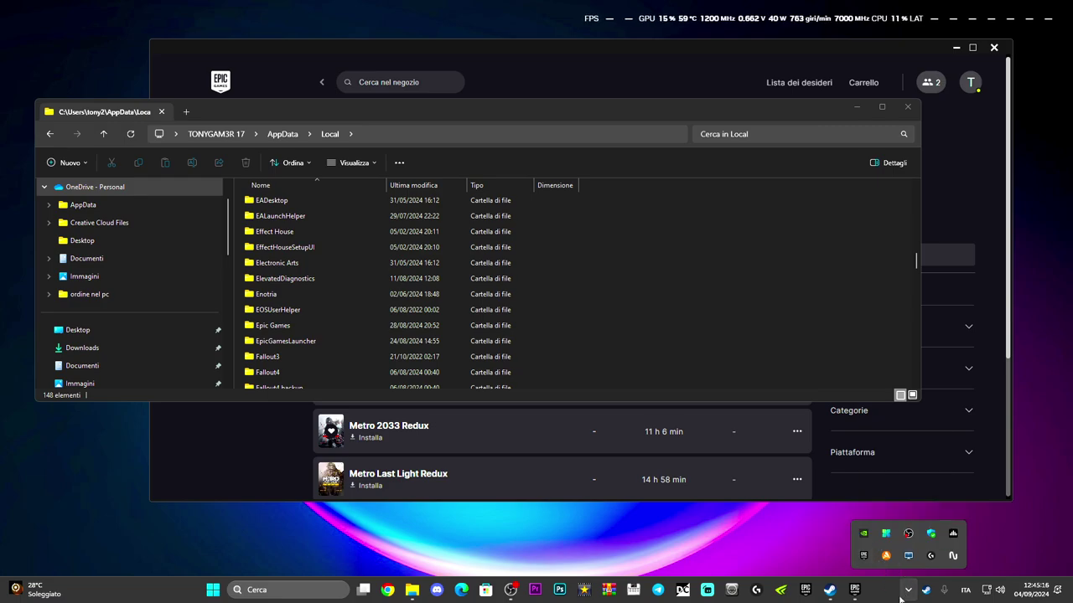
- Close the AppData Local folder window to return to the game library
drag(566, 111, 594, 100)
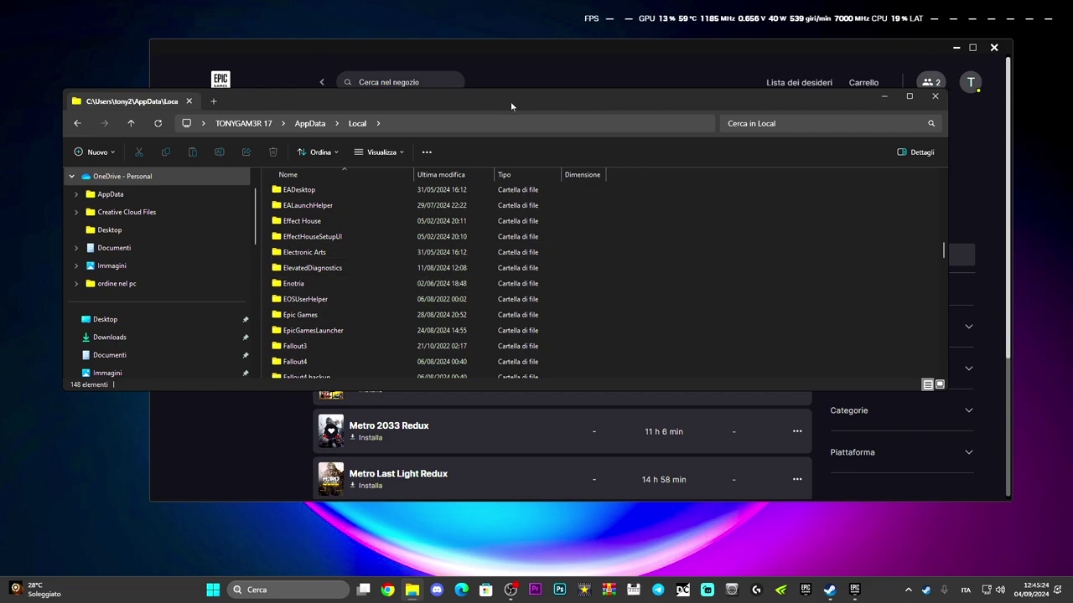
drag(459, 97, 435, 165)
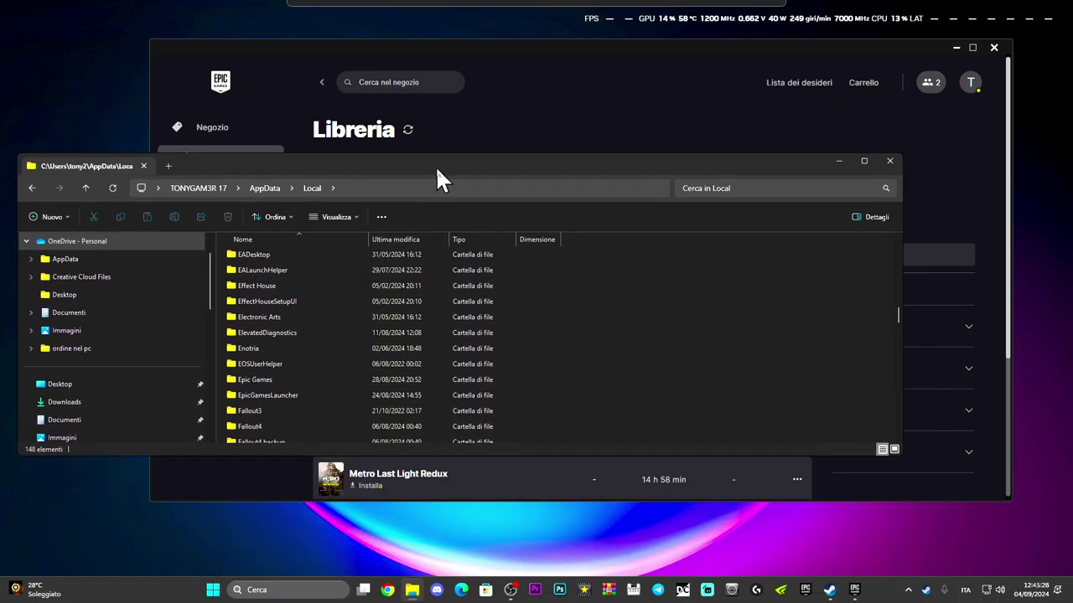
click(889, 161)
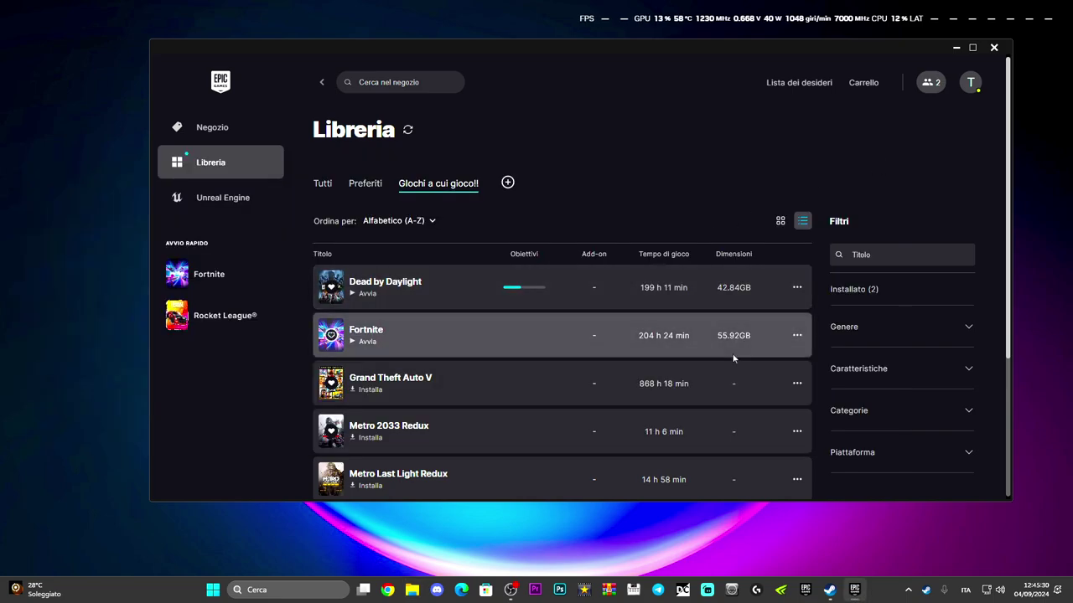
- Open Fortnite's management settings (Gestisci) and review its launch options entry
click(797, 336)
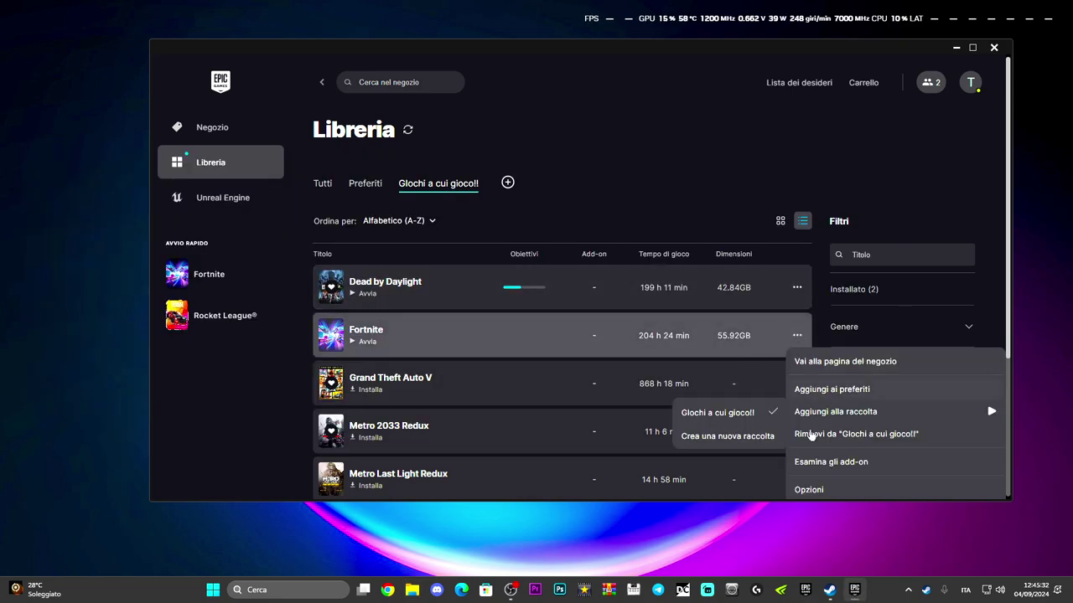
scroll(822, 419, down, 2)
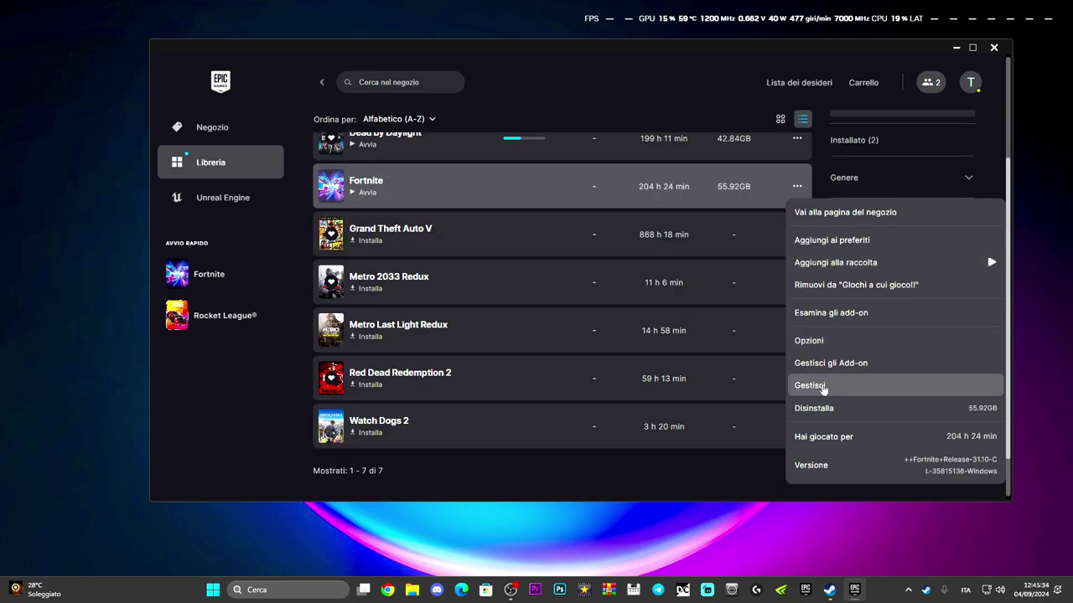
click(822, 384)
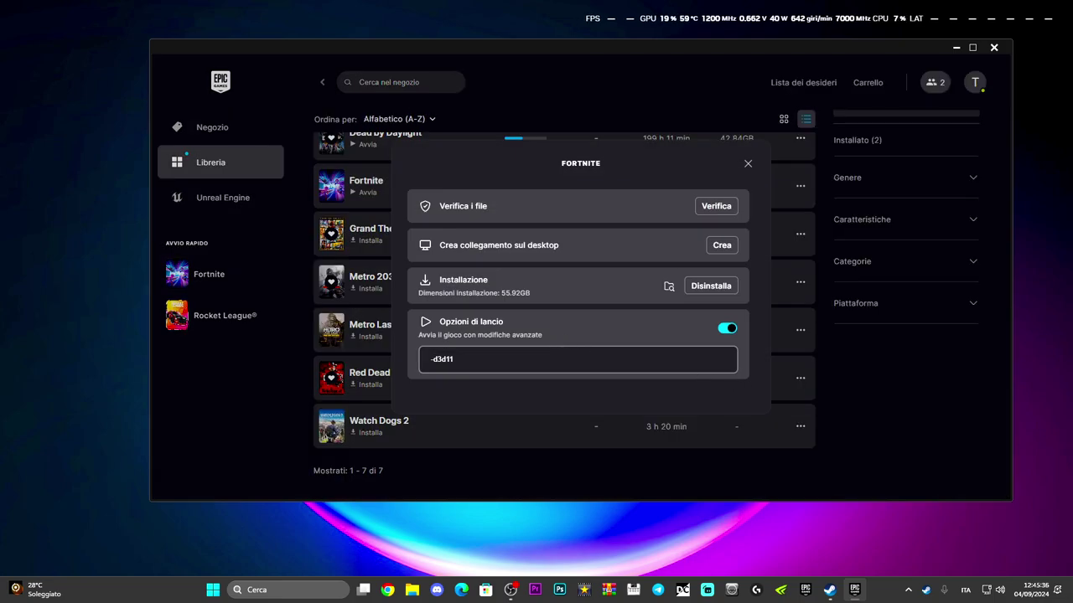
key(ctrl+a)
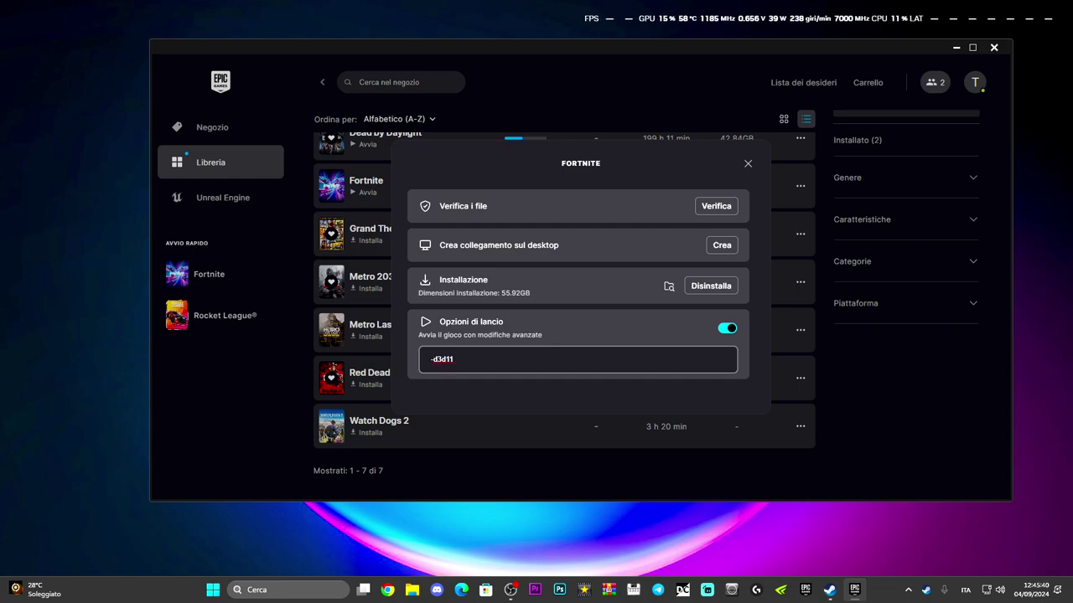
key(ctrl+a)
click(430, 360)
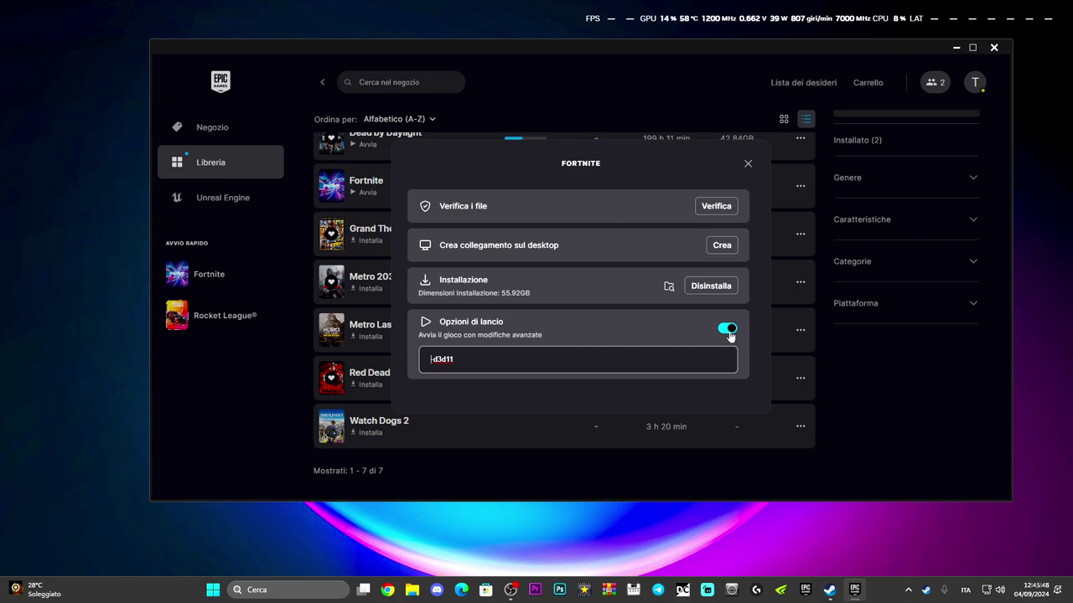
- Verify Fortnite's game files and check the download queue
click(712, 208)
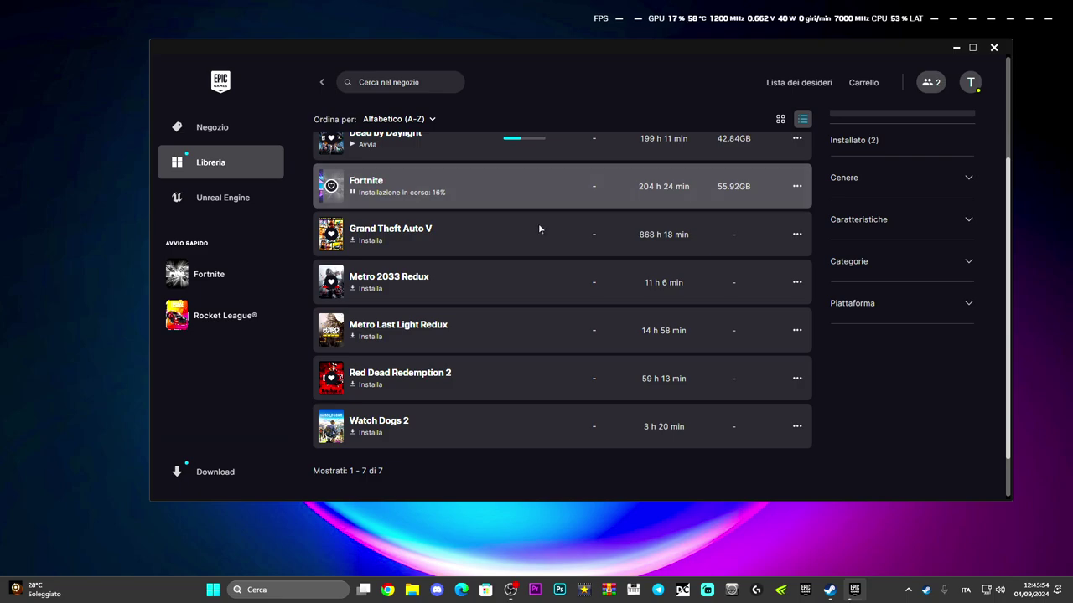
click(223, 472)
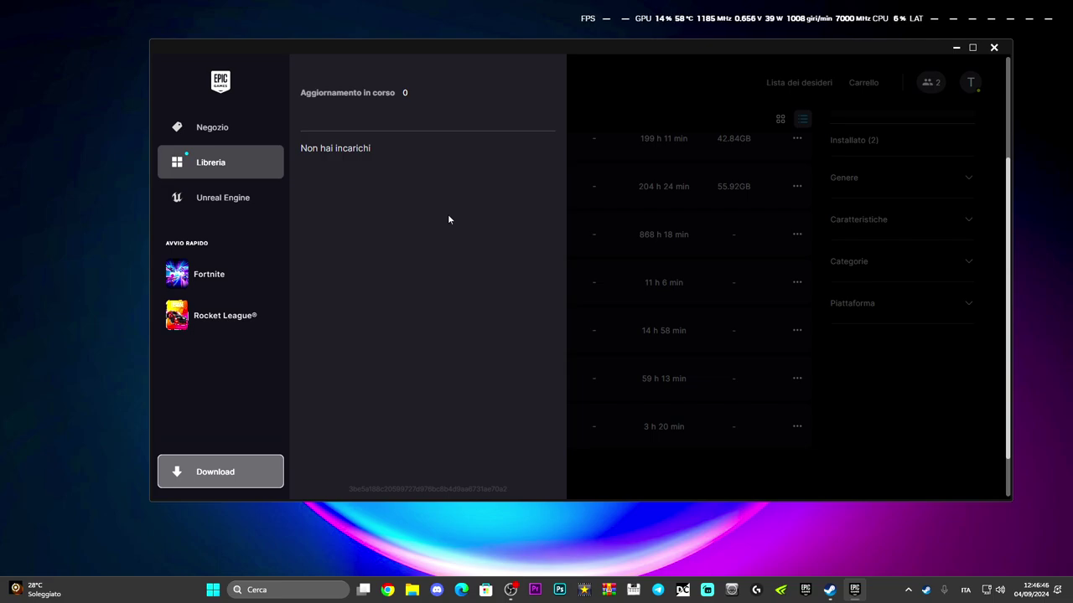
click(653, 475)
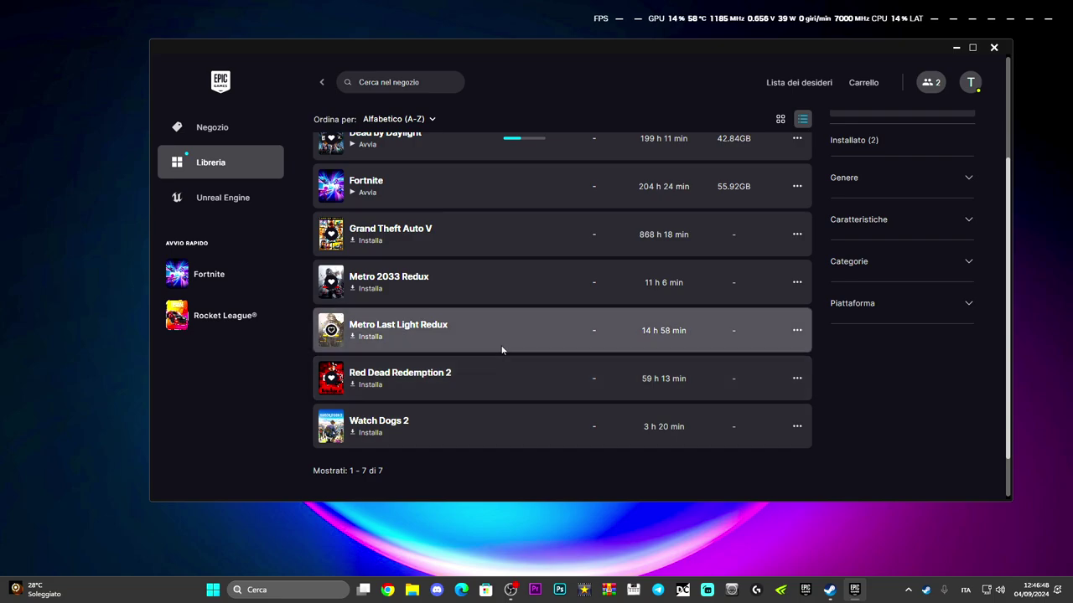
- Open Fortnite's installation folder from its management settings (Gestisci)
scroll(643, 343, up, 3)
click(797, 335)
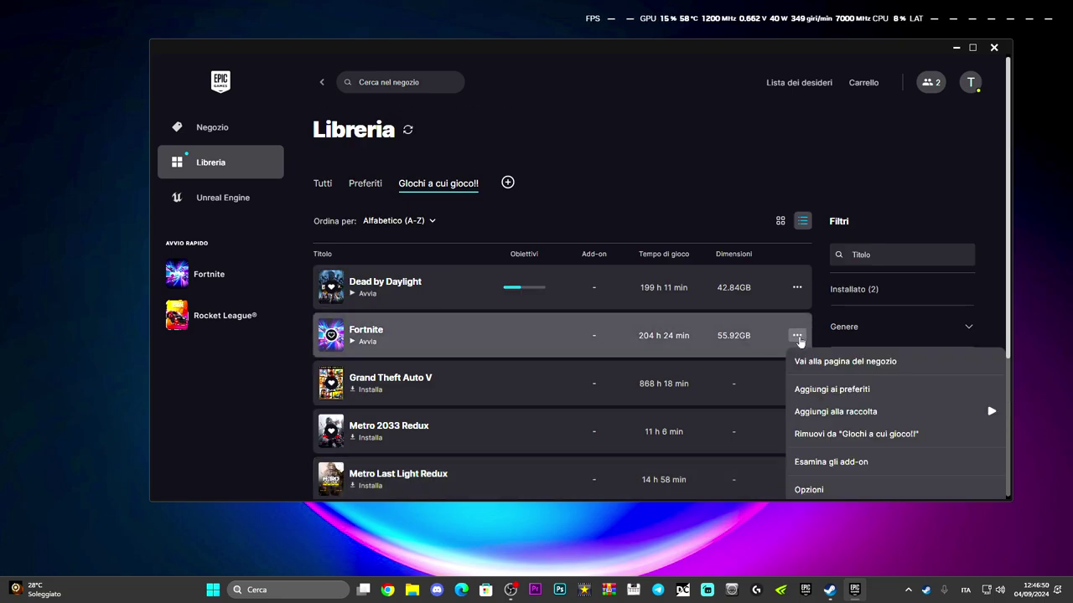
scroll(828, 393, down, 3)
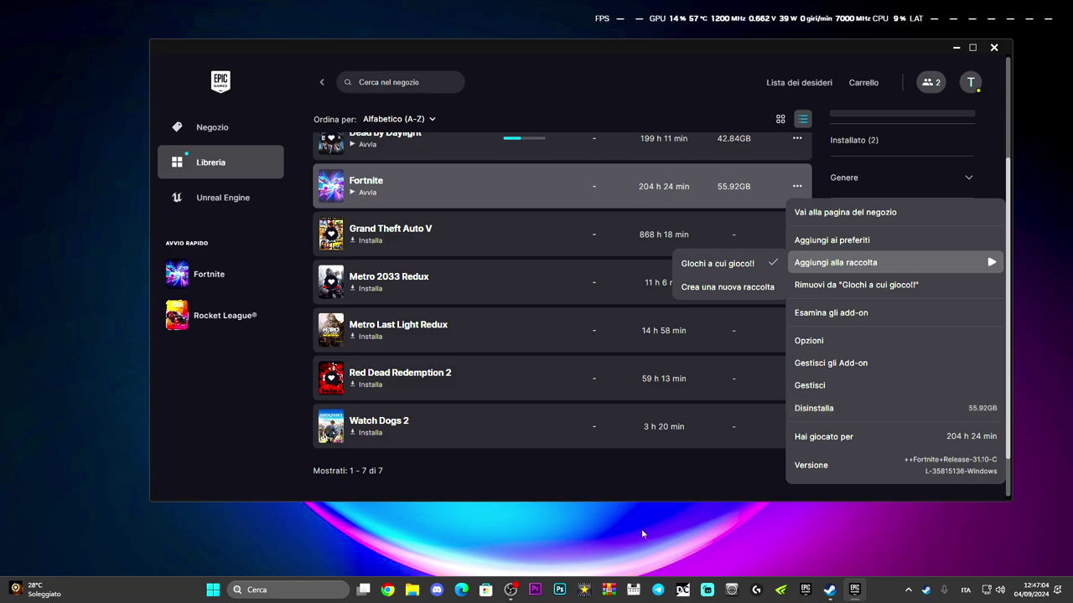
click(818, 387)
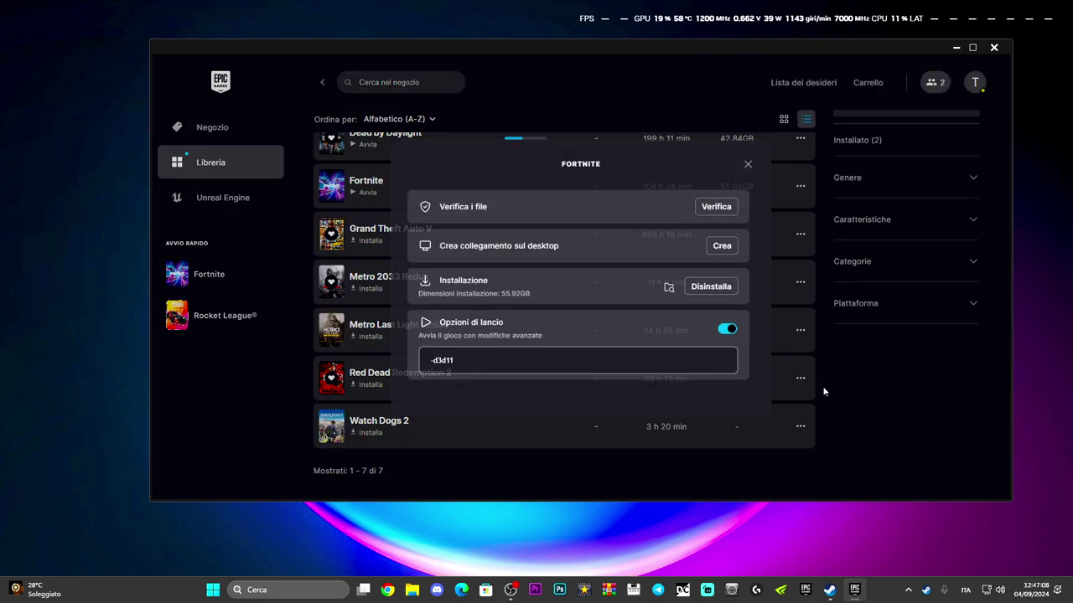
click(669, 288)
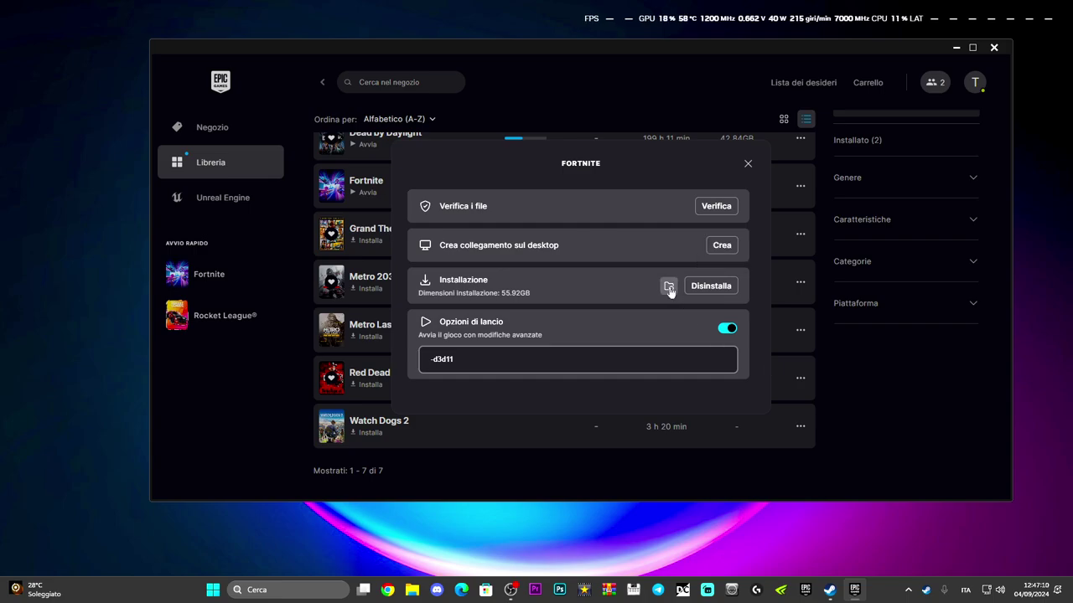
- Navigate from the Fortnite folder through FortniteGame and Binaries into the Win64 folder
click(319, 322)
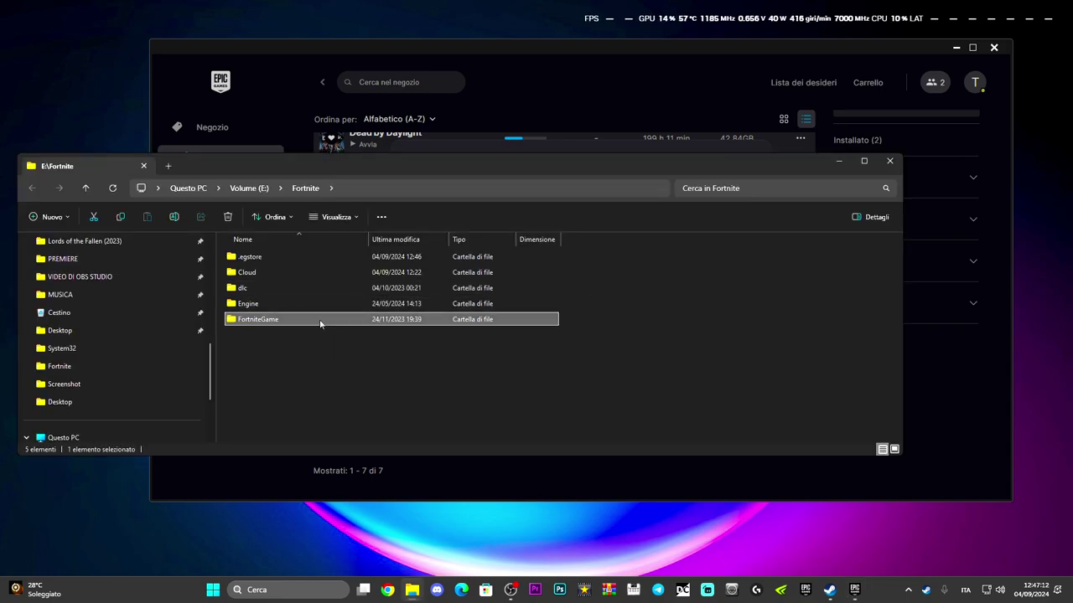
double_click(319, 322)
double_click(292, 260)
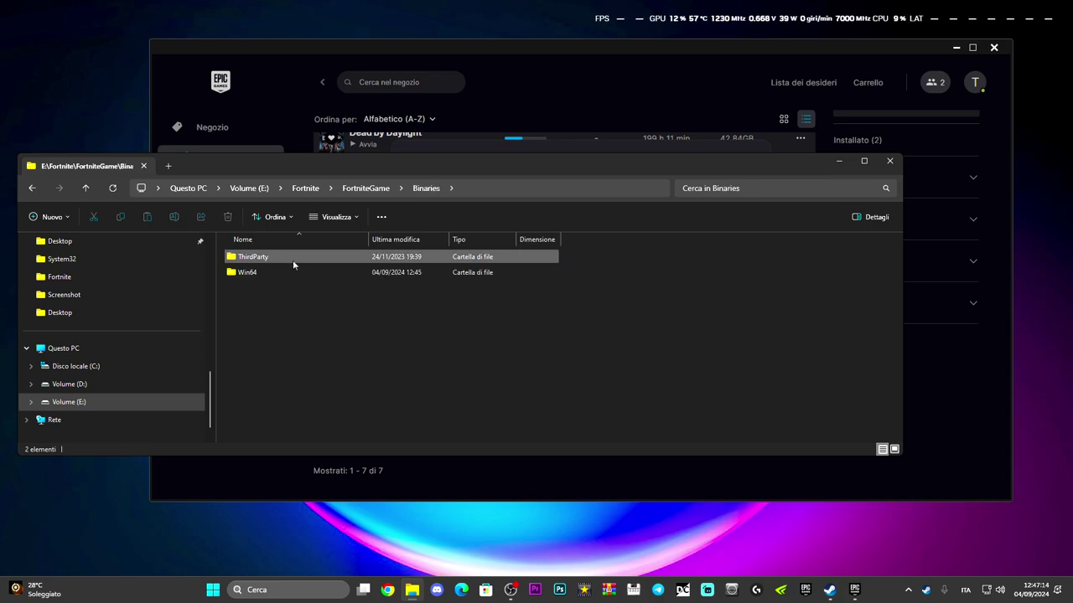
double_click(284, 273)
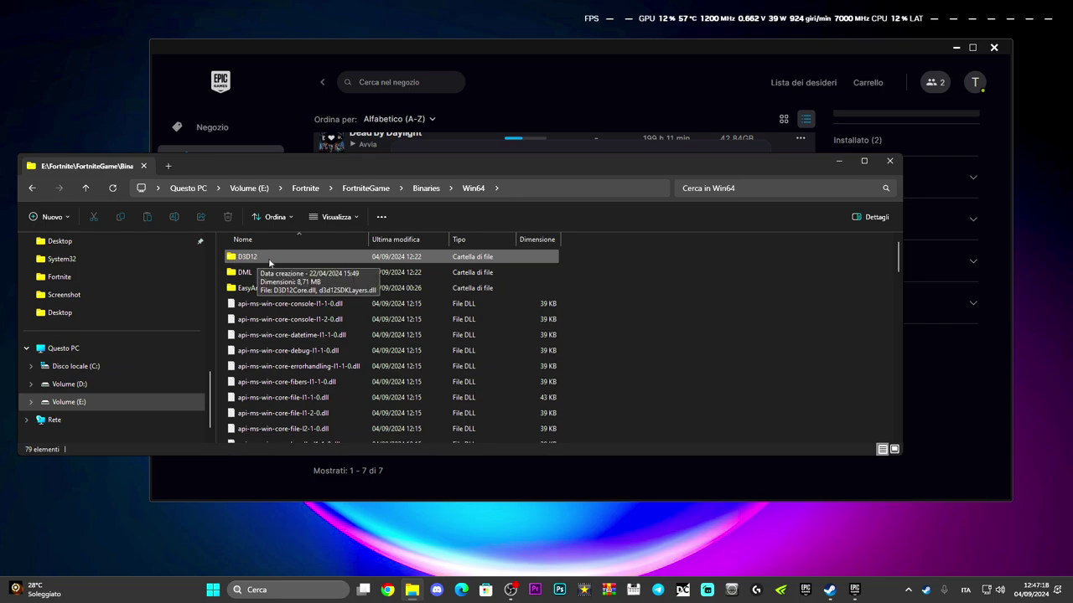
- Open the properties of FortniteLauncher.exe in the Win64 folder
scroll(347, 307, down, 15)
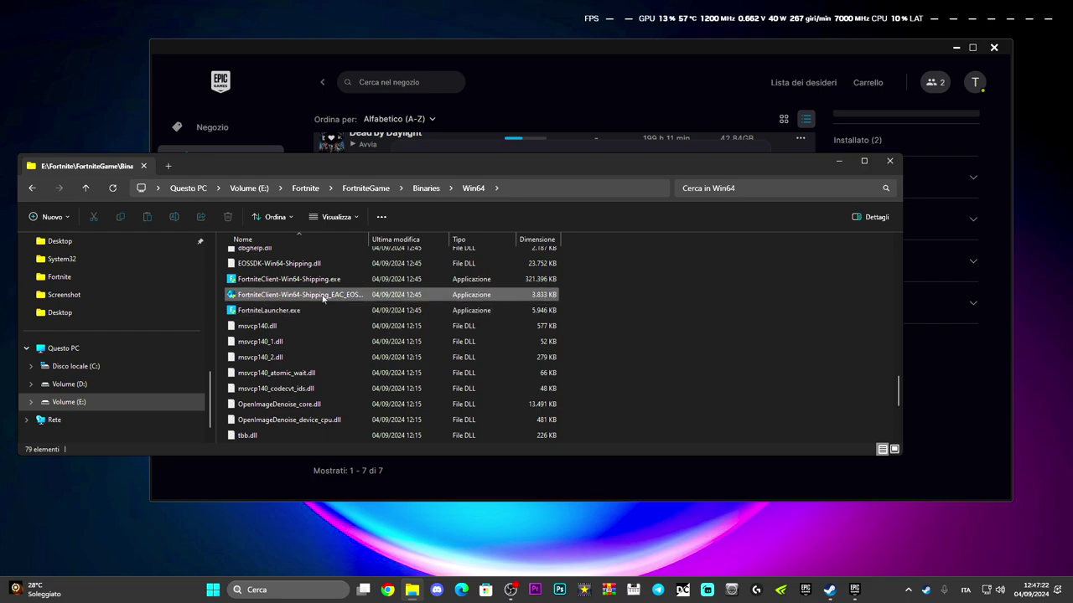
click(274, 311)
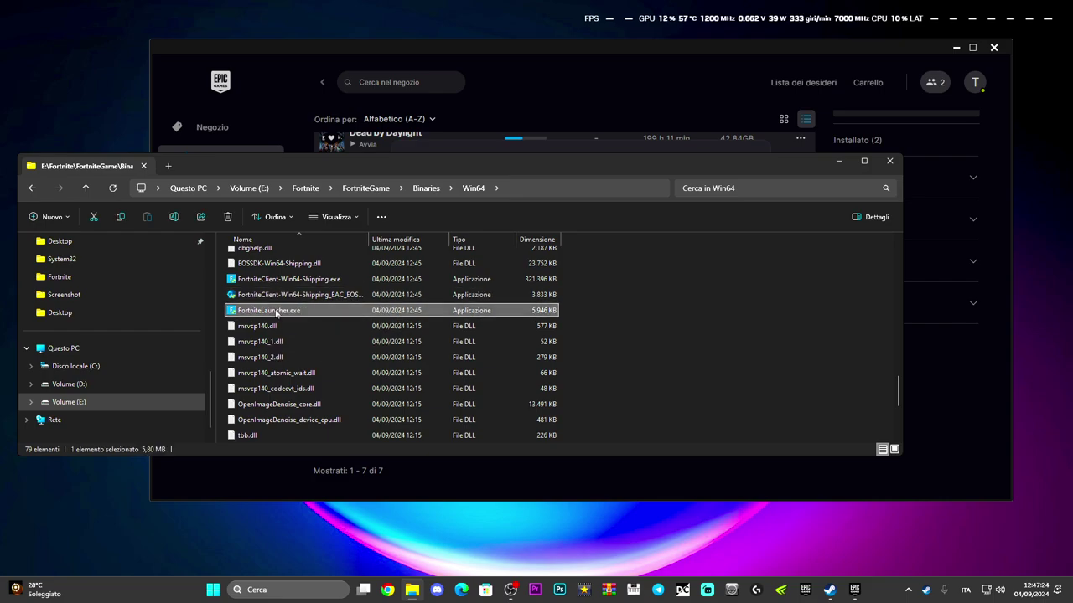
right_click(284, 312)
click(306, 297)
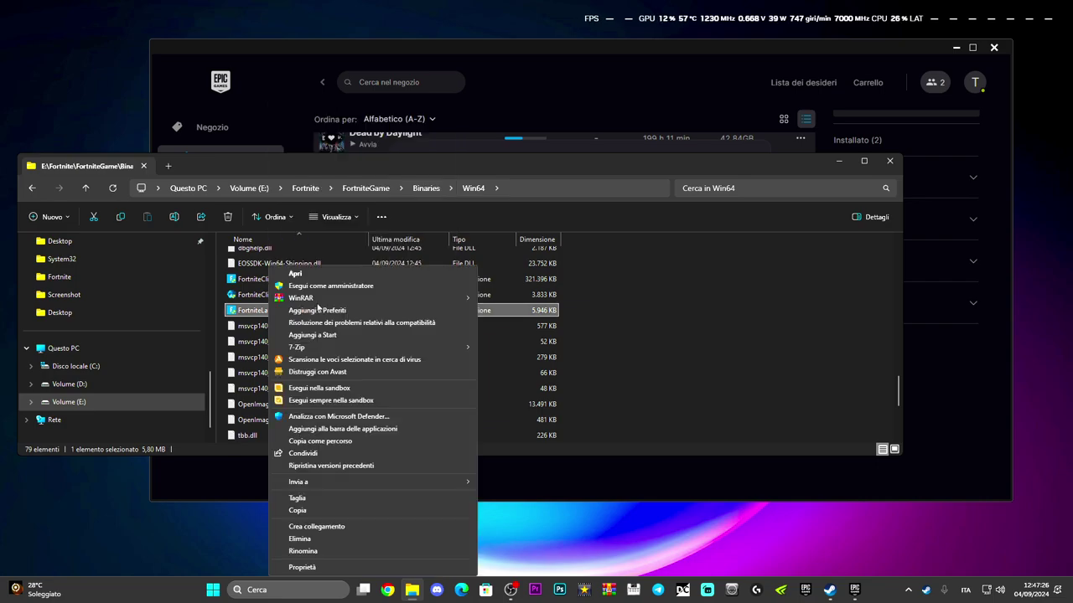
click(302, 567)
- Review the high-DPI settings among FortniteLauncher.exe's compatibility properties and accept them
drag(384, 261, 484, 215)
click(481, 242)
click(441, 460)
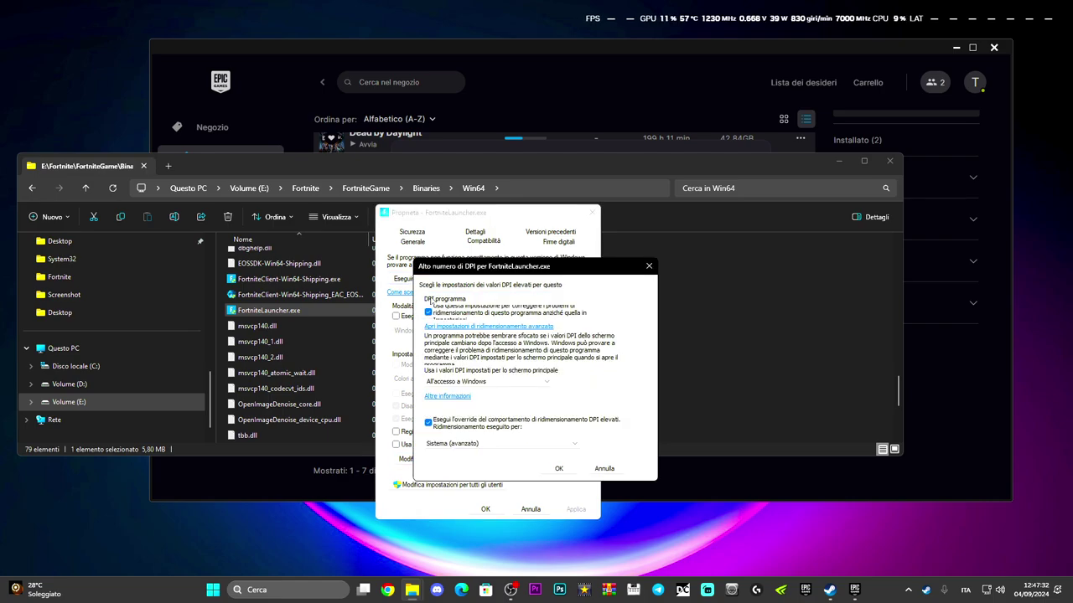
click(558, 470)
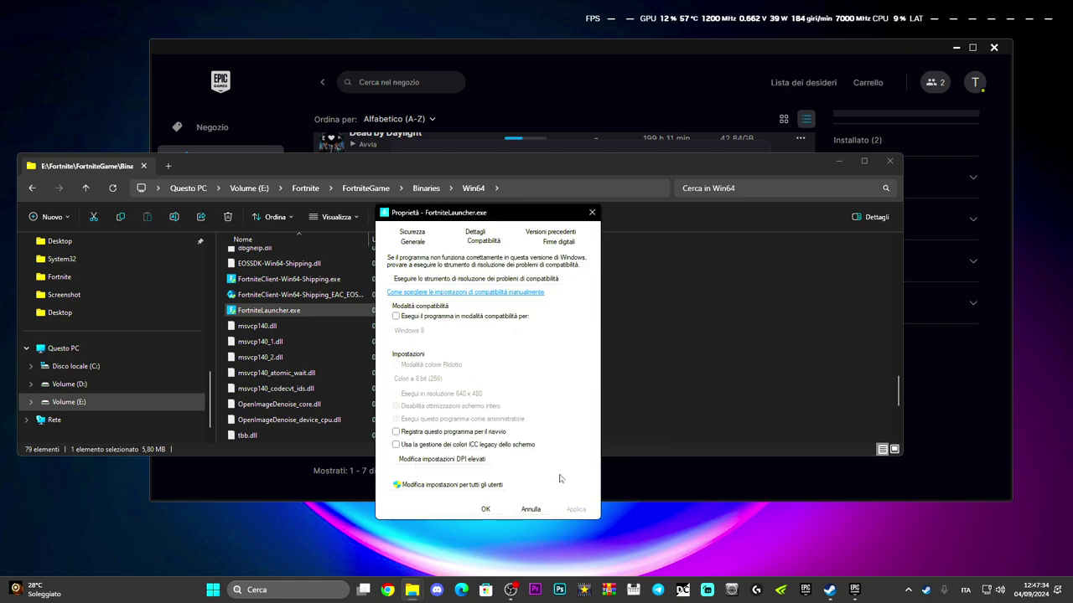
- Open the details of the first Epic Games Inc. sha1 entry in FortniteLauncher.exe's digital signatures (Firme digitali)
click(559, 241)
click(481, 288)
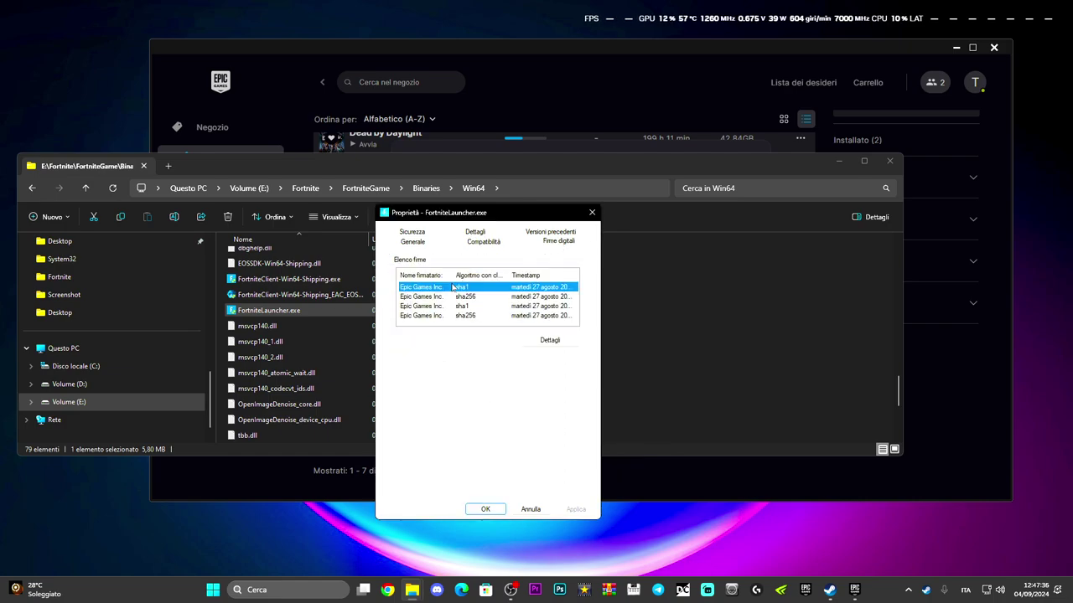
double_click(505, 288)
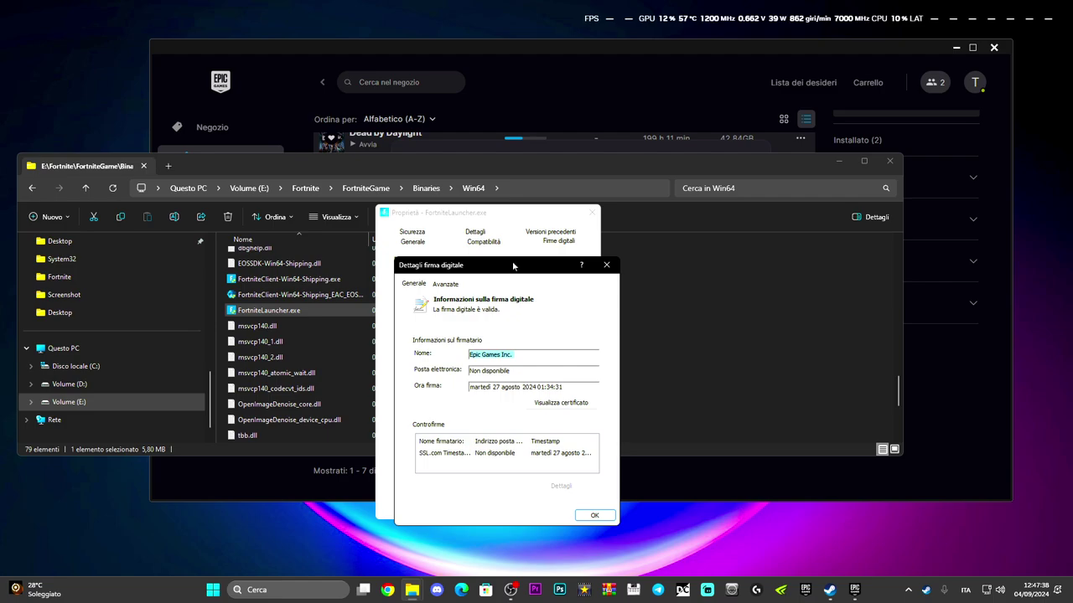
mouse_move(501, 211)
mouse_down()
mouse_move(658, 227)
mouse_move(728, 209)
mouse_up()
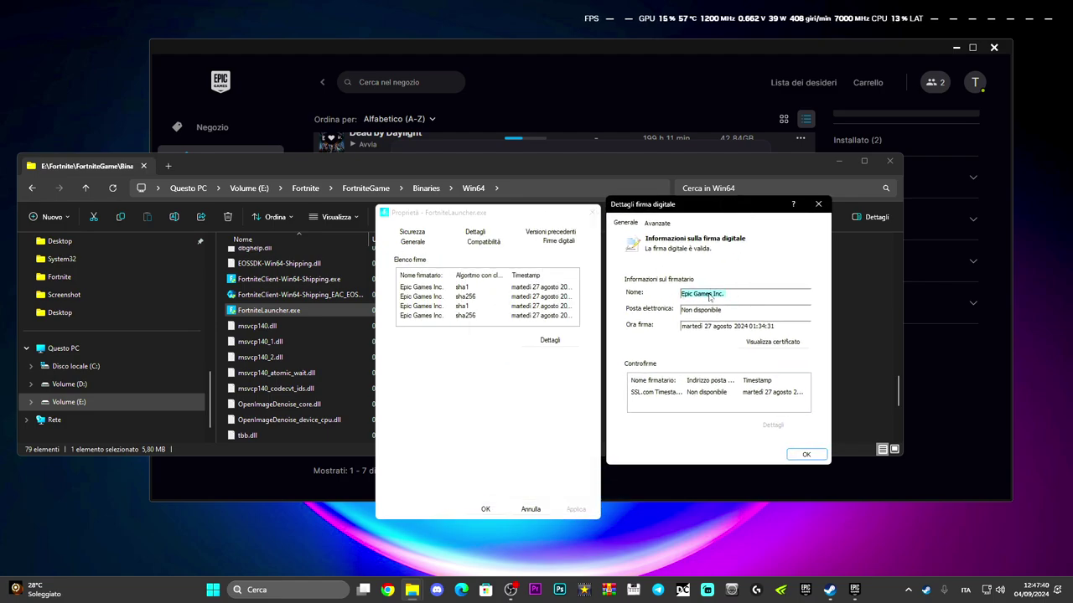
- Install the signature's certificate for the current user (Utente corrente) and close the certificate, signature and properties dialogs
click(772, 343)
click(714, 467)
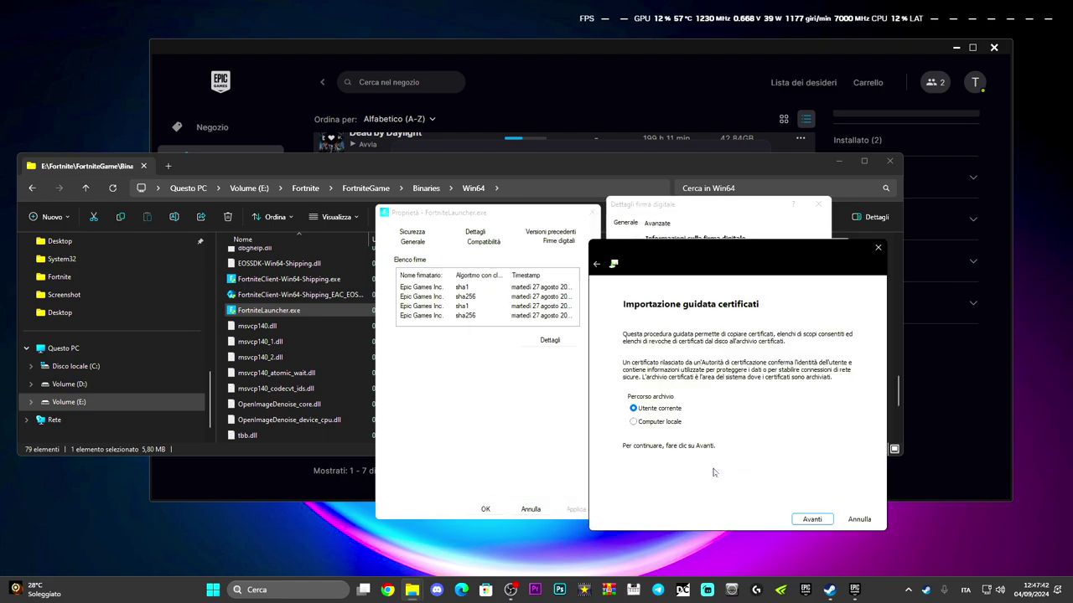
click(810, 520)
click(810, 520)
click(807, 521)
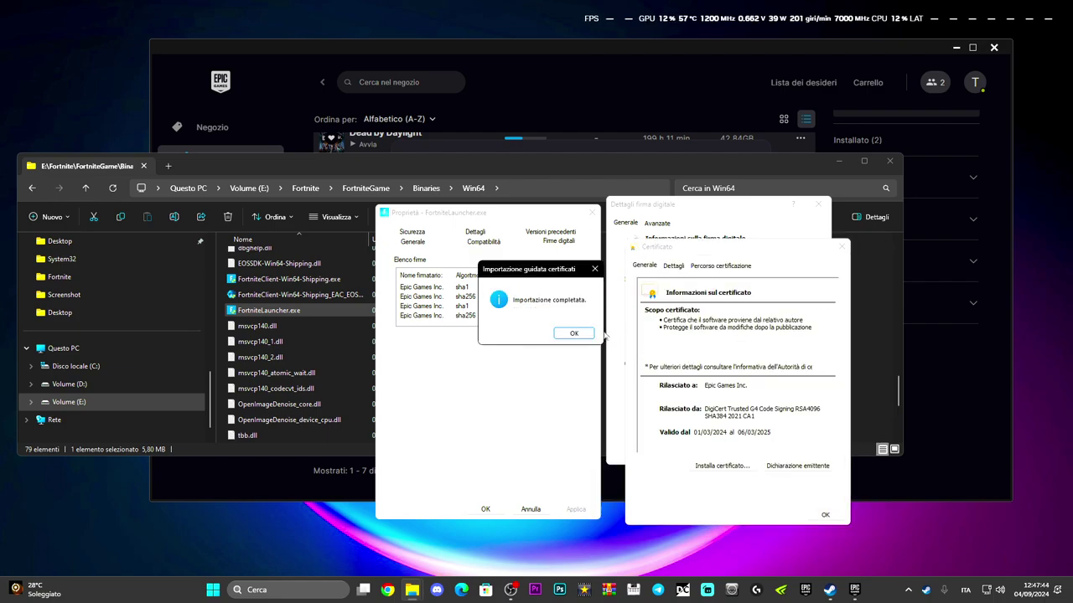
key(Return)
click(826, 516)
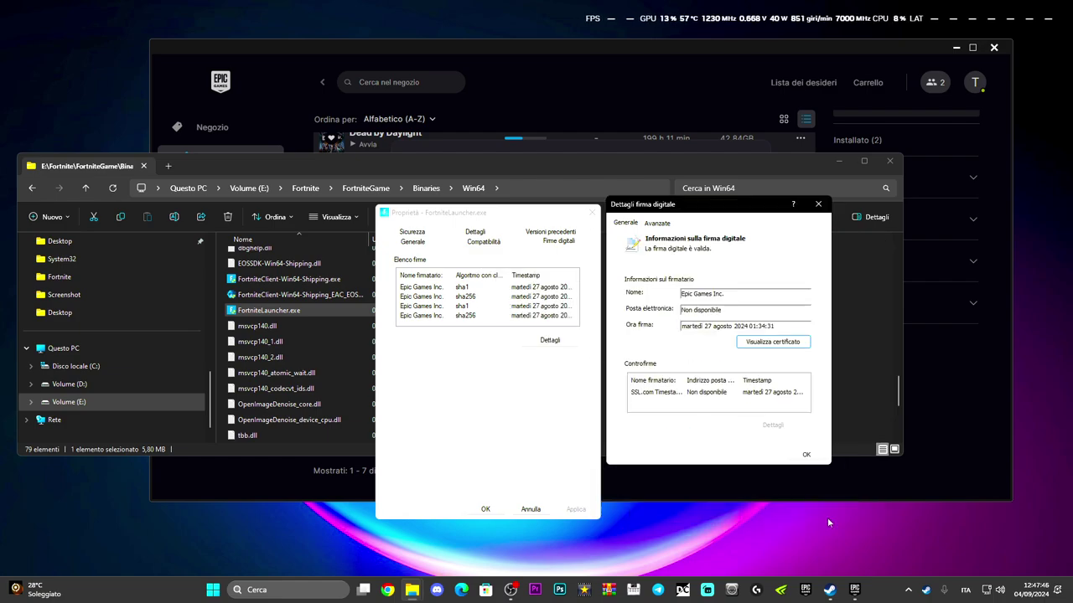
click(805, 454)
click(472, 507)
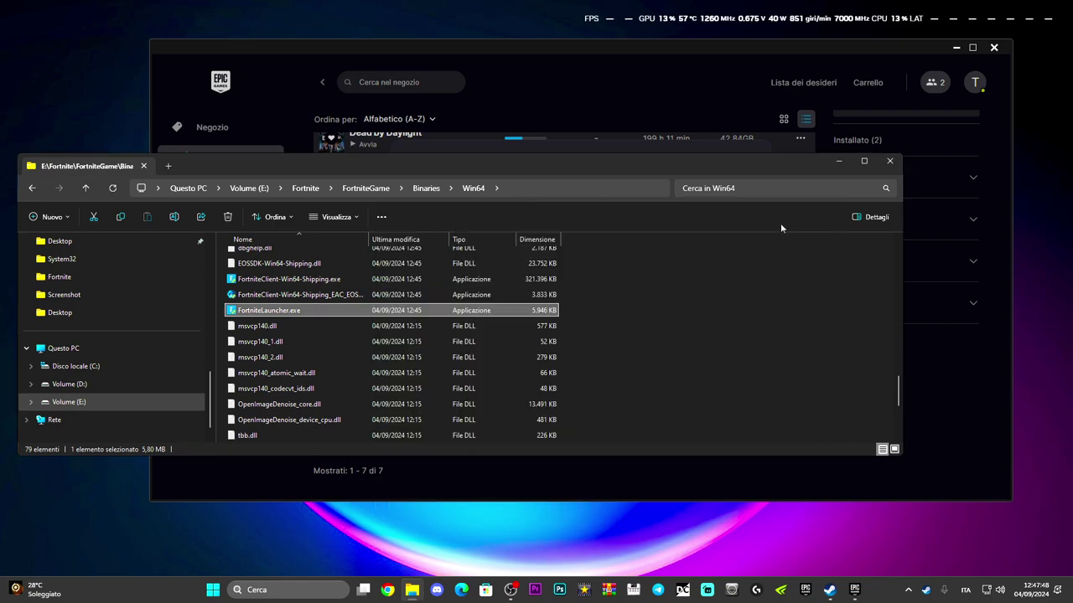
- Close the Win64 folder window and Fortnite's management settings
drag(680, 170, 701, 163)
click(911, 157)
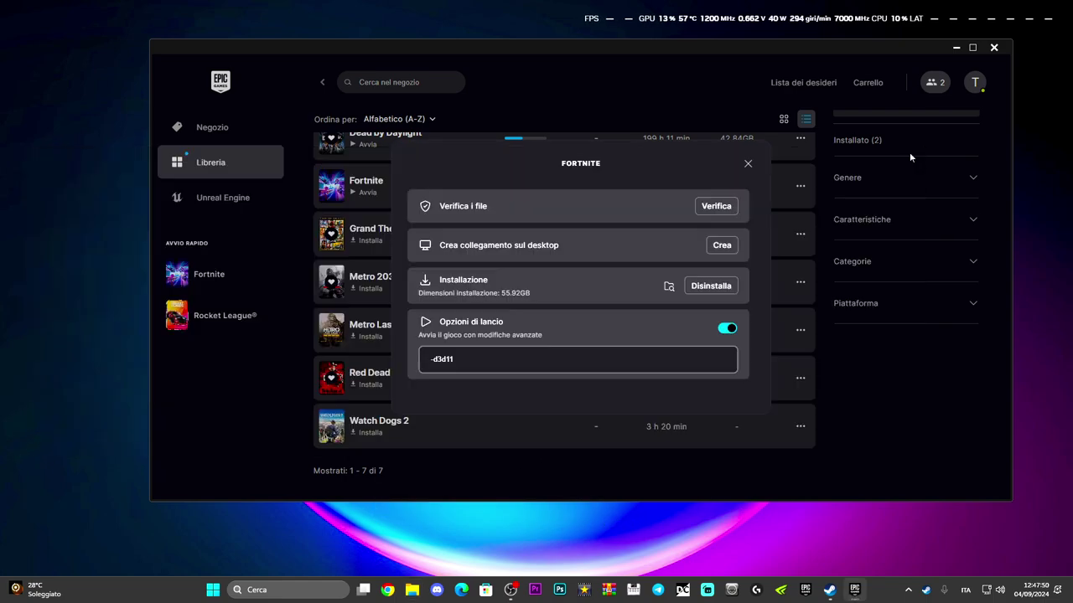
click(749, 165)
- Open the launcher's settings (Impostazioni) and review the preferences, troubleshooting entry (Risolvi i problemi) and game management options
click(970, 82)
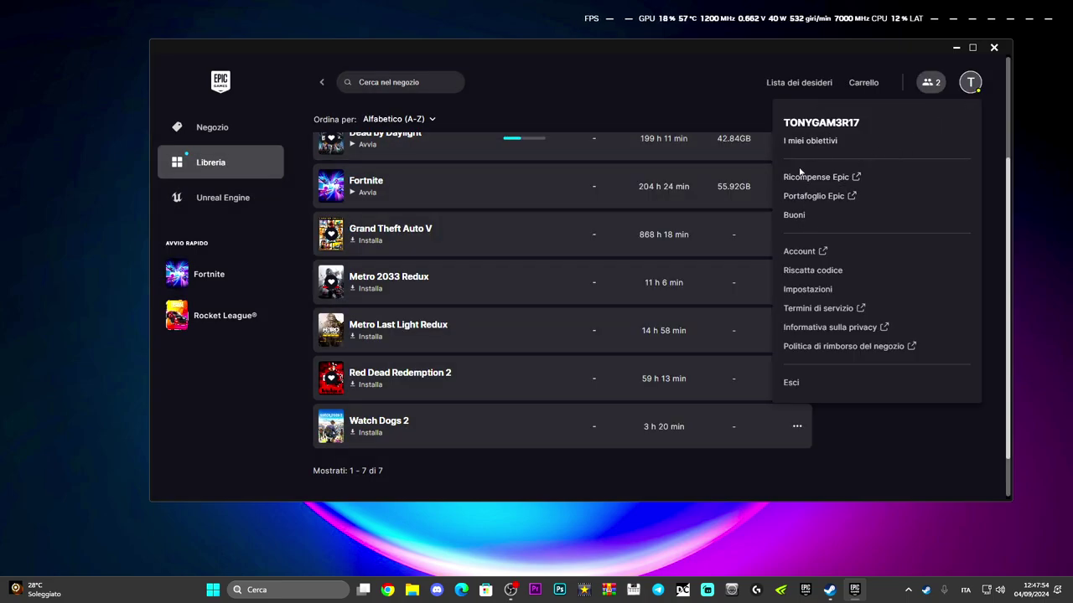
click(801, 291)
scroll(776, 287, down, 1)
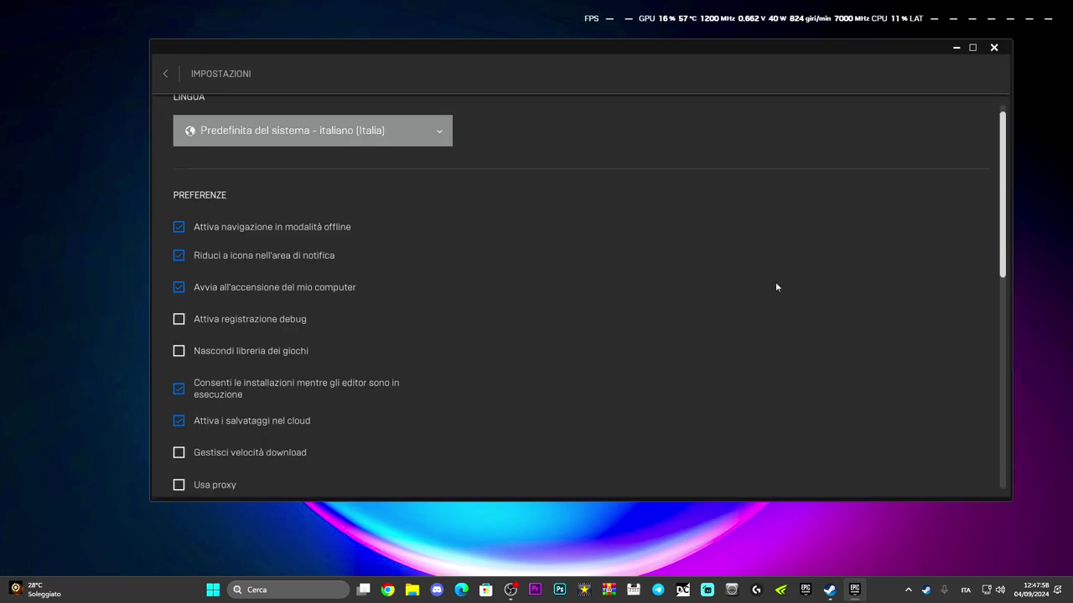
scroll(767, 287, down, 10)
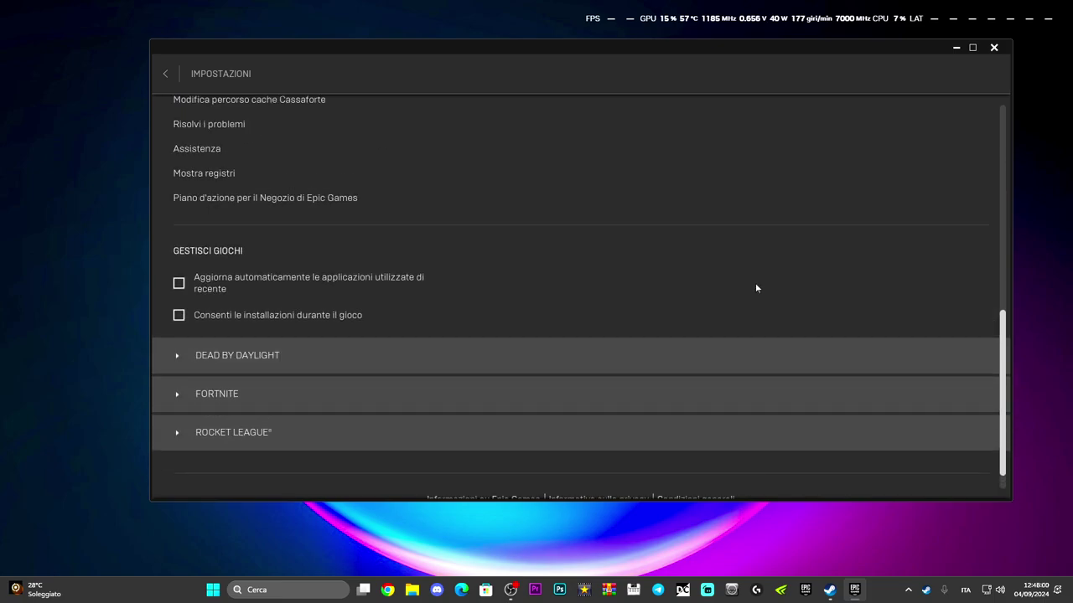
scroll(755, 288, up, 3)
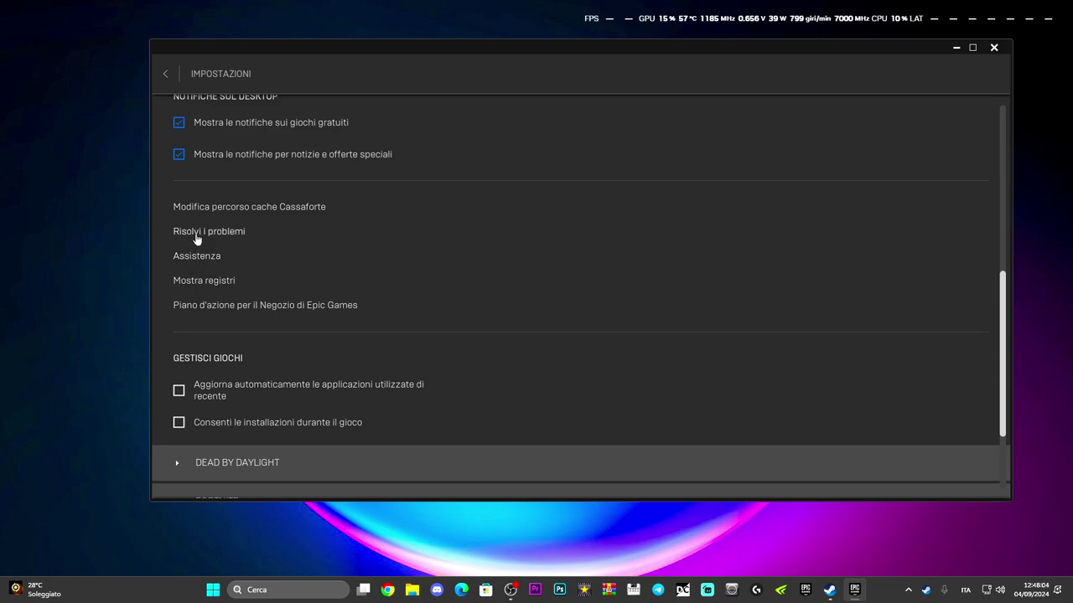
- Return to the library and launch Fortnite
click(164, 74)
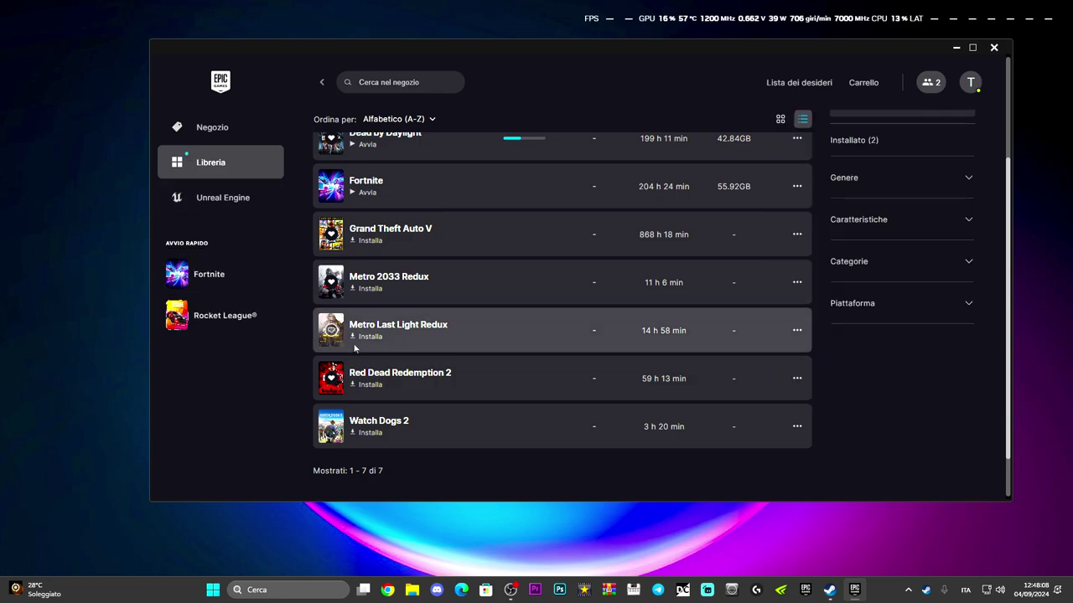
scroll(335, 348, up, 3)
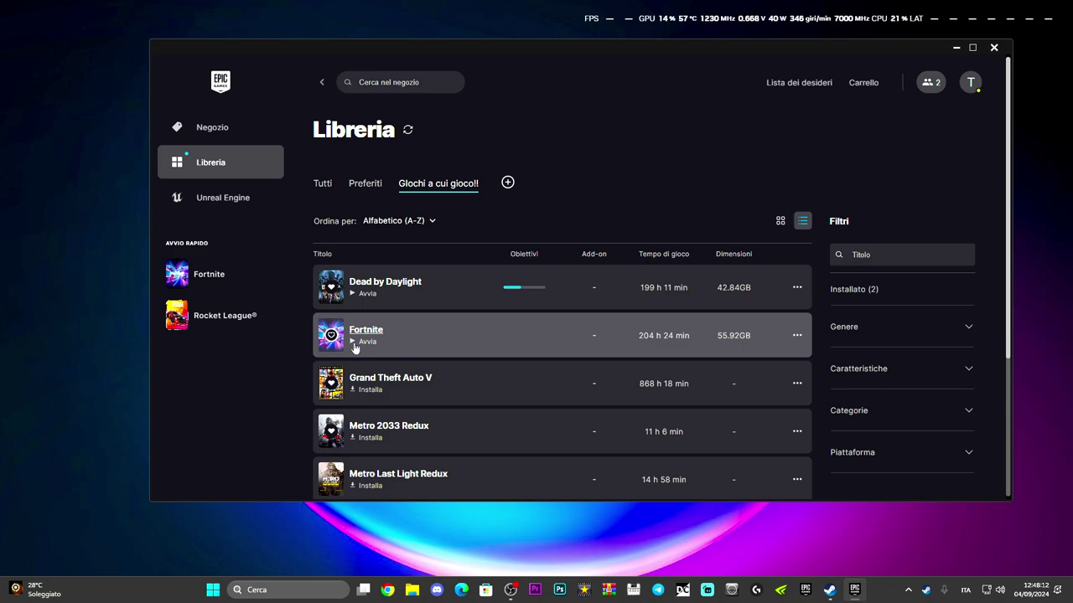
click(355, 348)
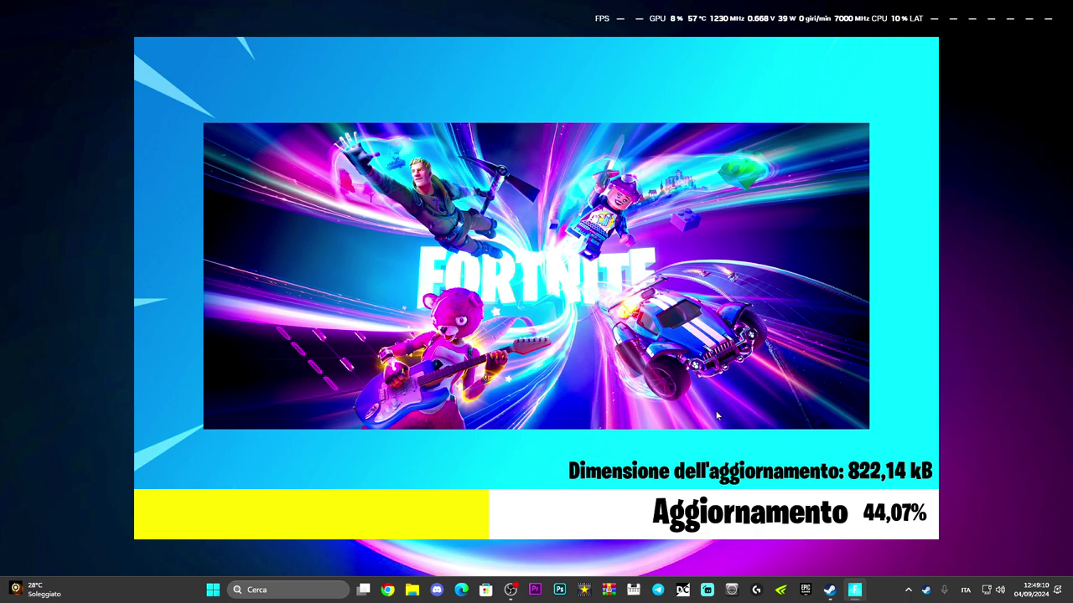
- Switch to Windows Security and open the management page for its virus and threat protection settings (Gestisci impostazioni)
click(908, 590)
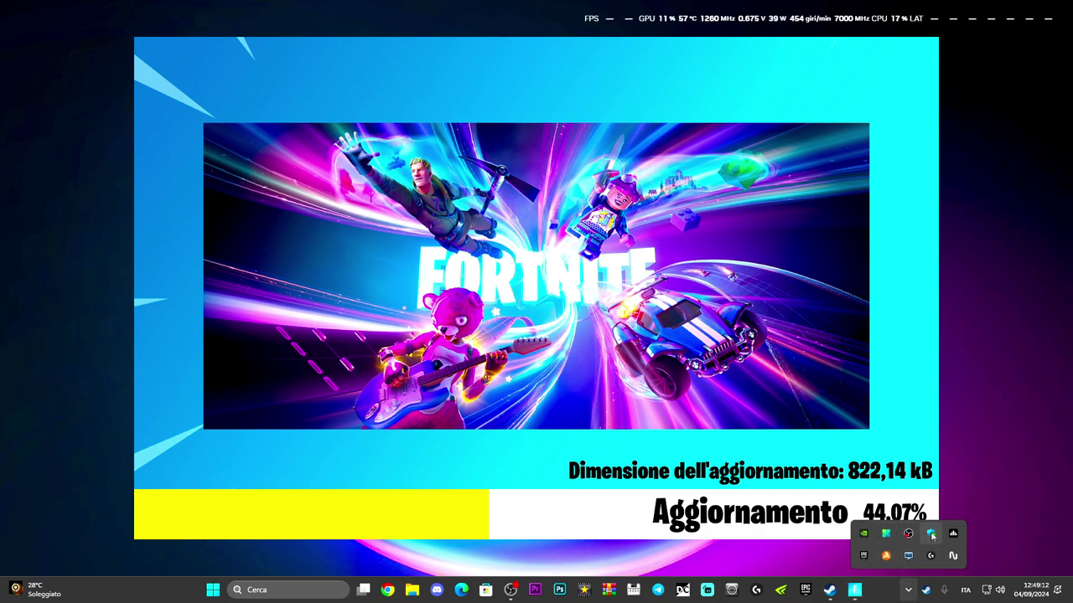
click(931, 535)
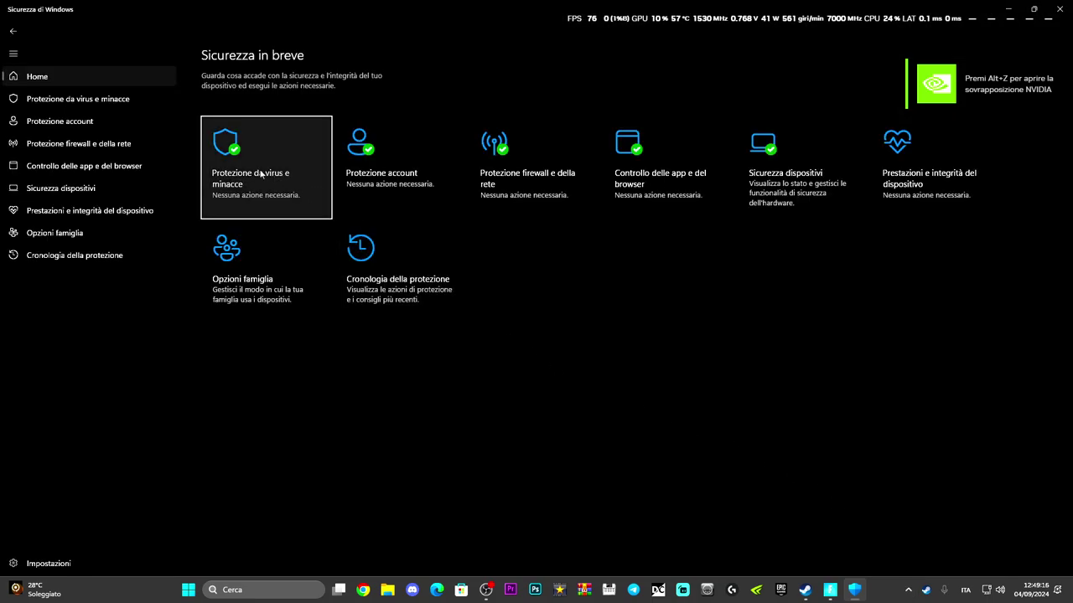
click(262, 173)
scroll(503, 373, down, 3)
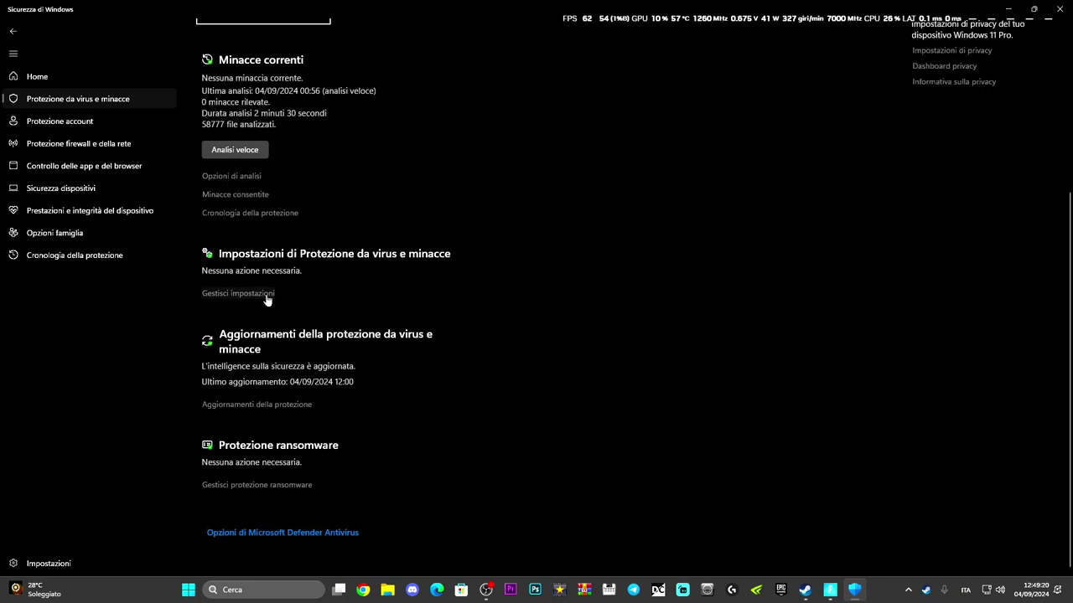
scroll(268, 298, up, 1)
scroll(268, 303, down, 1)
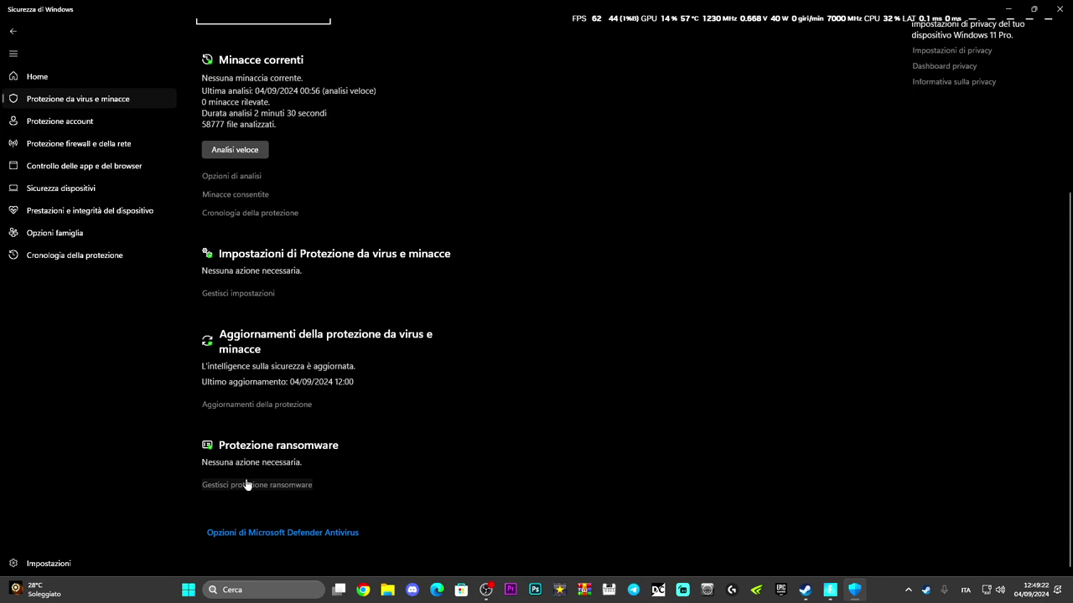
click(238, 293)
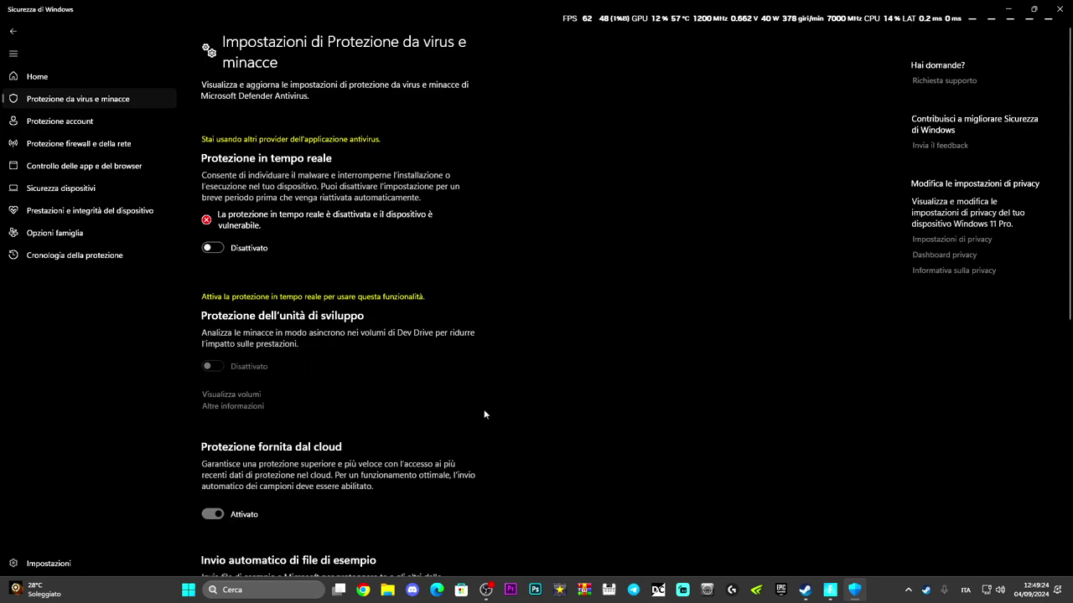
- Open Microsoft Defender's exclusions list (Esclusioni) and check its entries for the Fortnite files and folders
scroll(484, 411, down, 4)
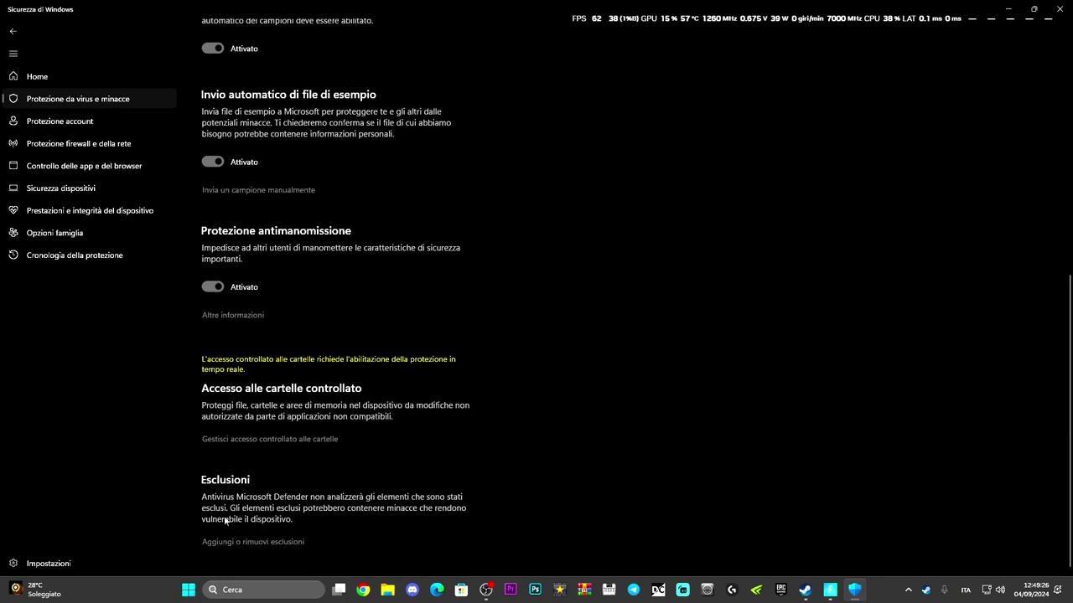
click(234, 543)
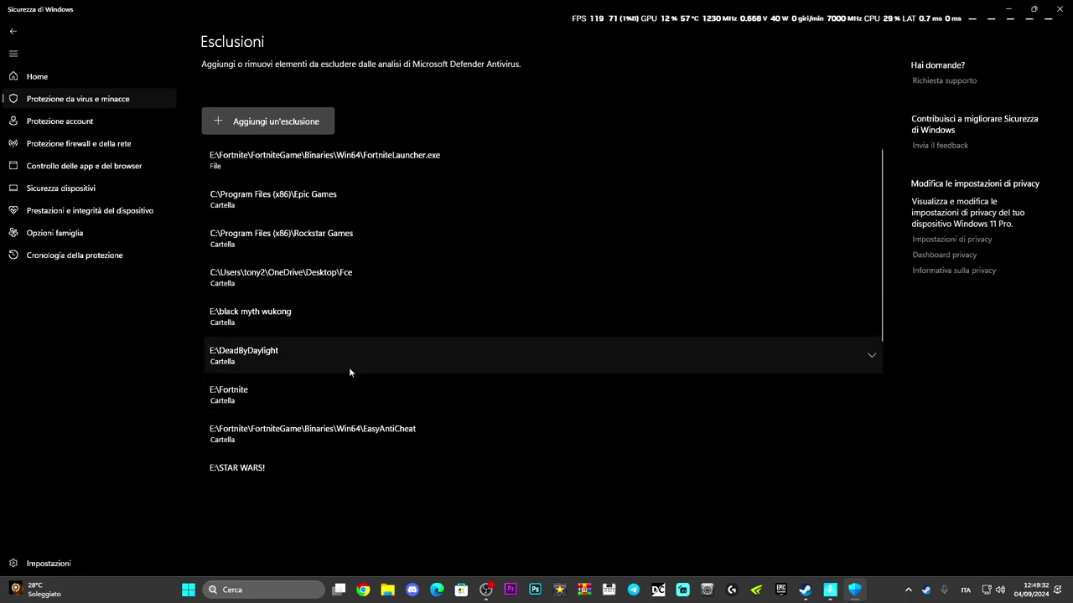
scroll(350, 370, down, 3)
scroll(446, 382, up, 3)
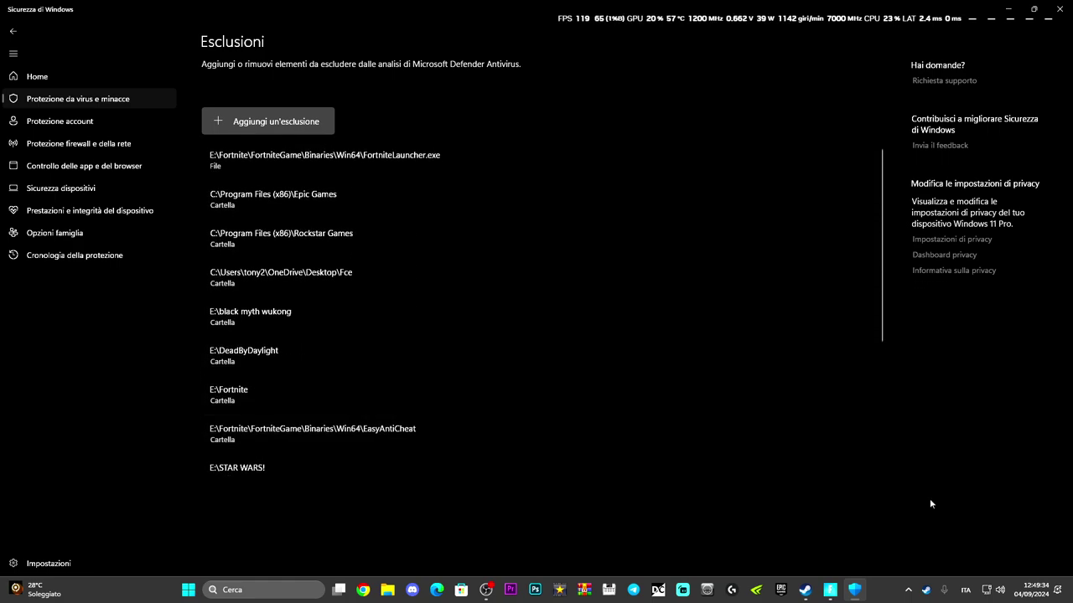
click(909, 589)
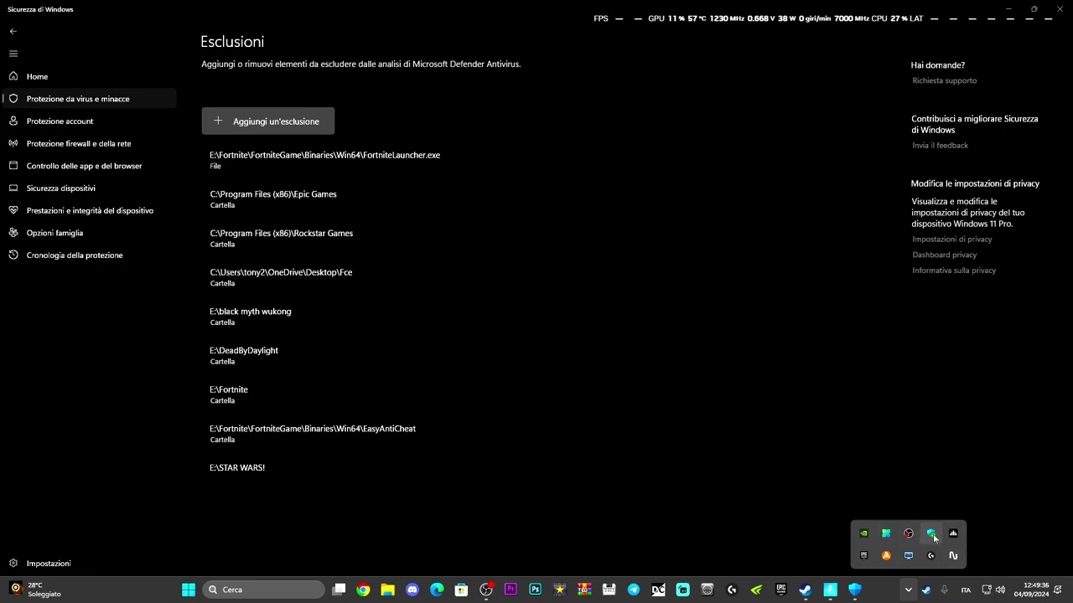
click(933, 534)
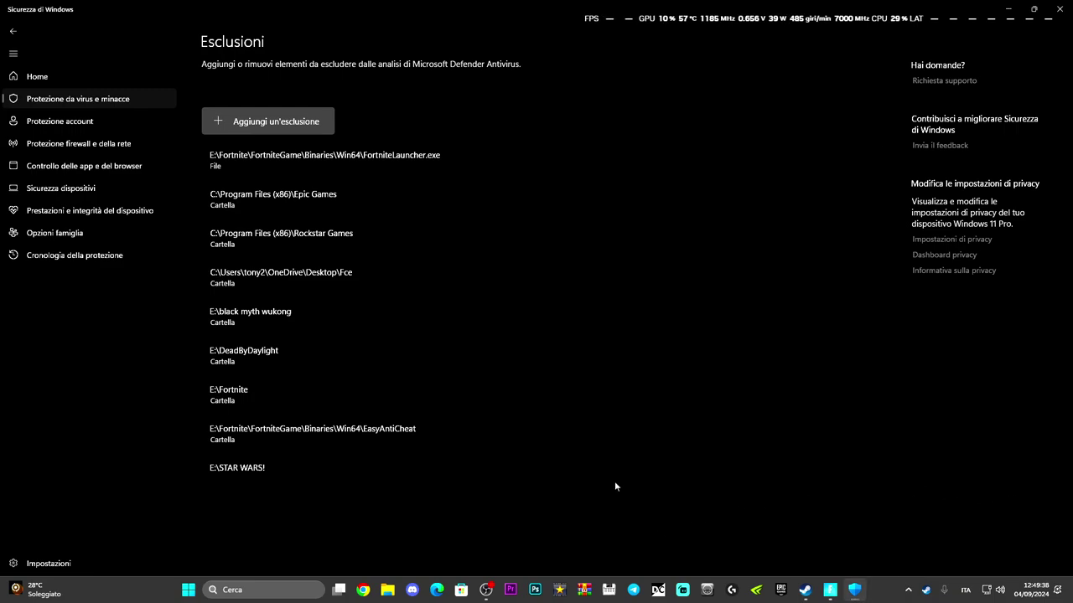